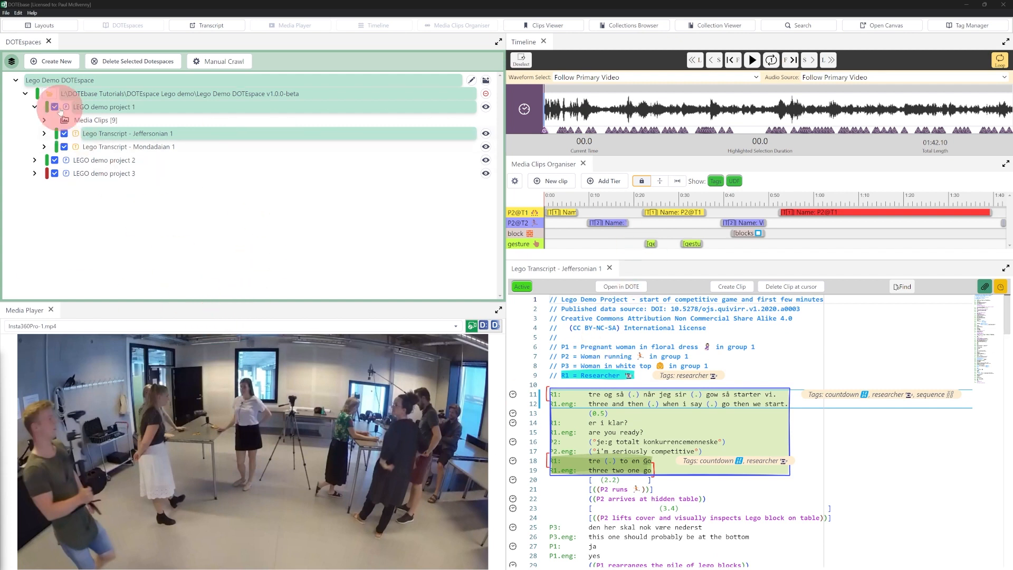
left_click(41, 24)
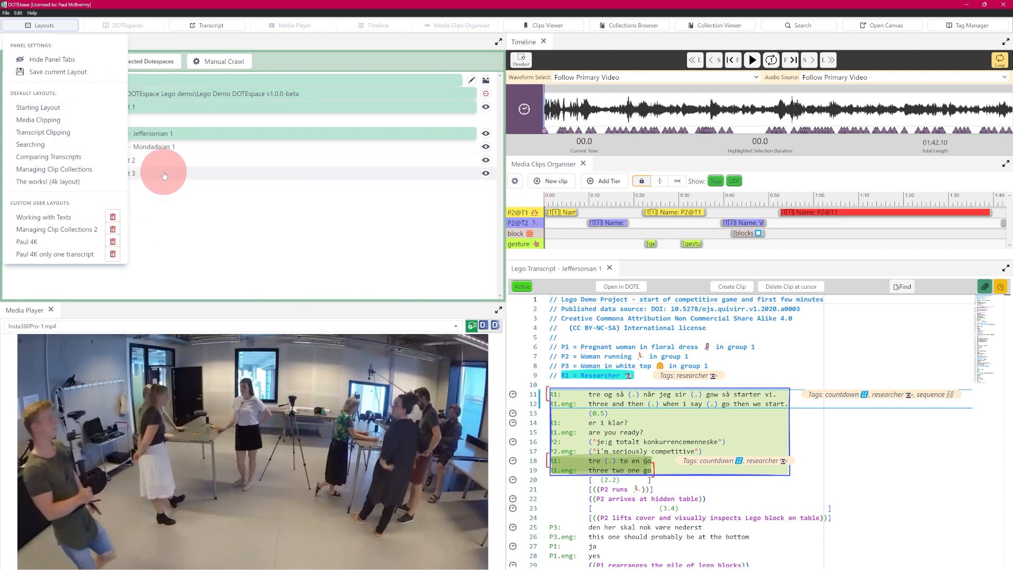
left_click(220, 236)
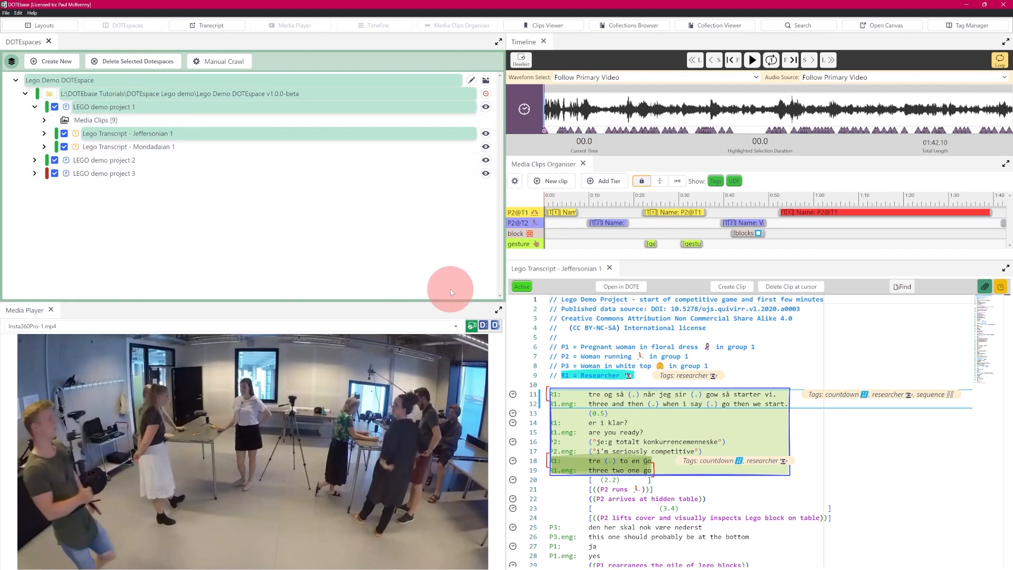
left_click(527, 270)
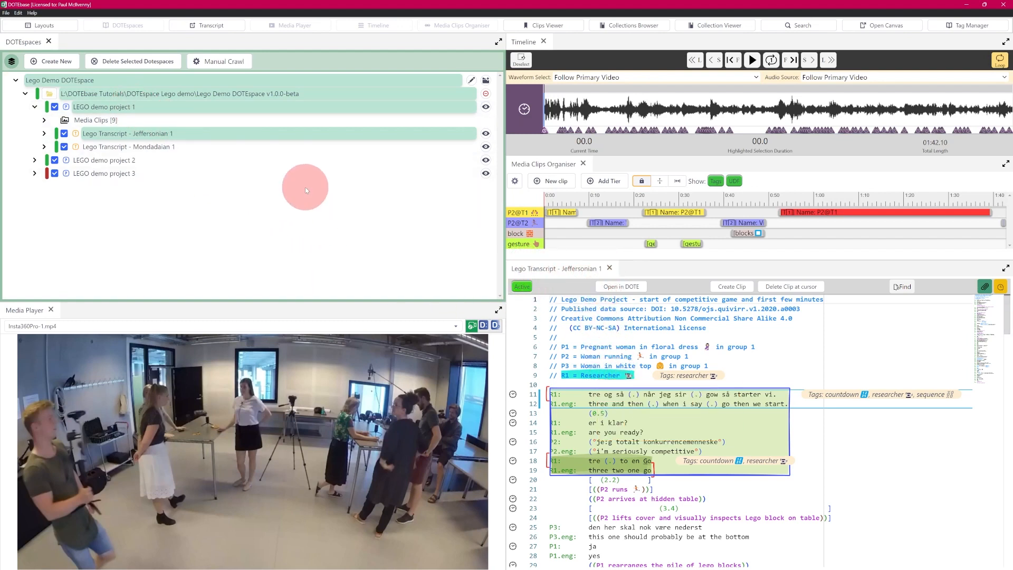
Step: Examine the tags and notes attached to the countdown clips in the Jeffersonian transcript
mouse_move(631, 415)
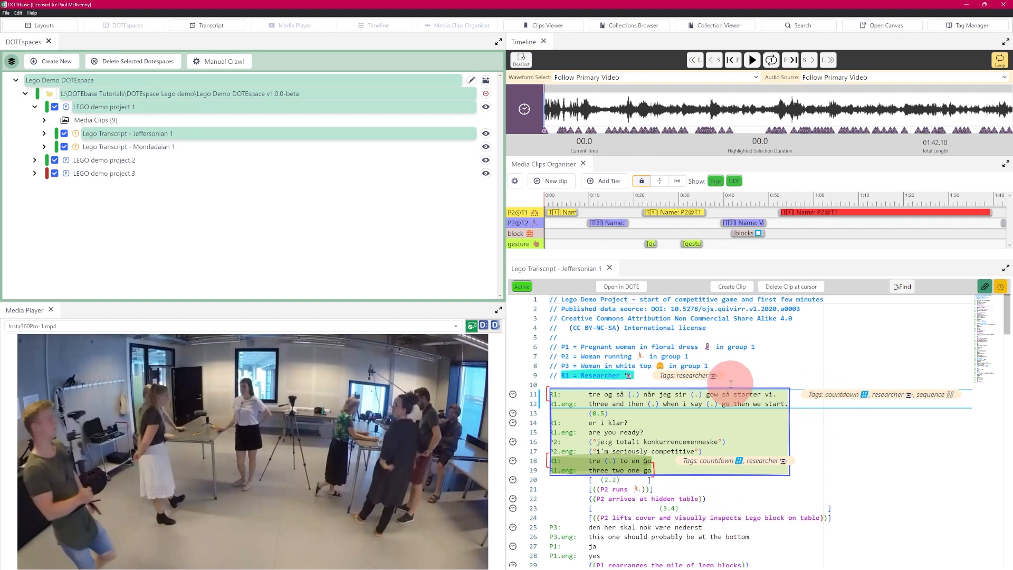
mouse_move(703, 381)
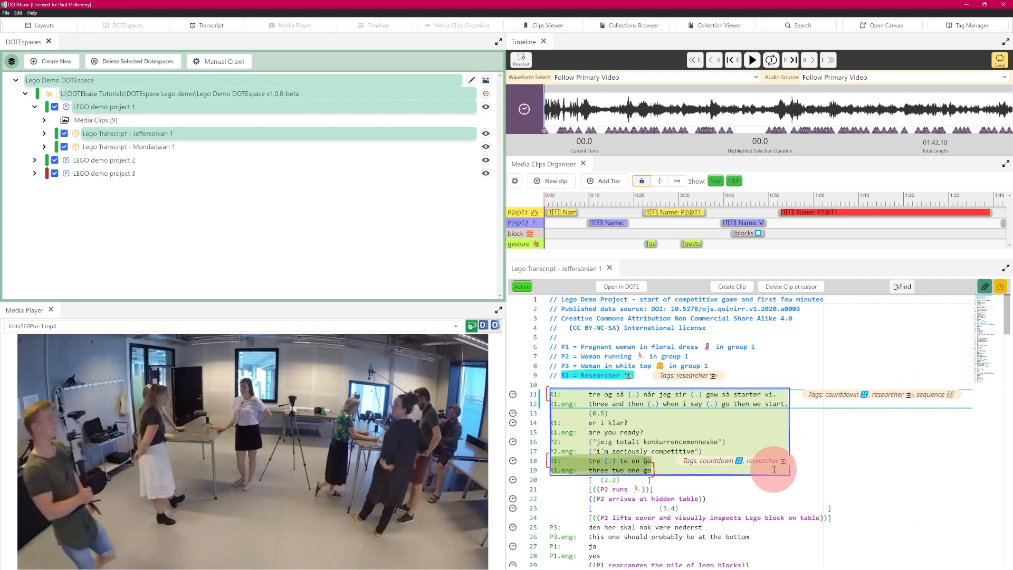
mouse_move(629, 460)
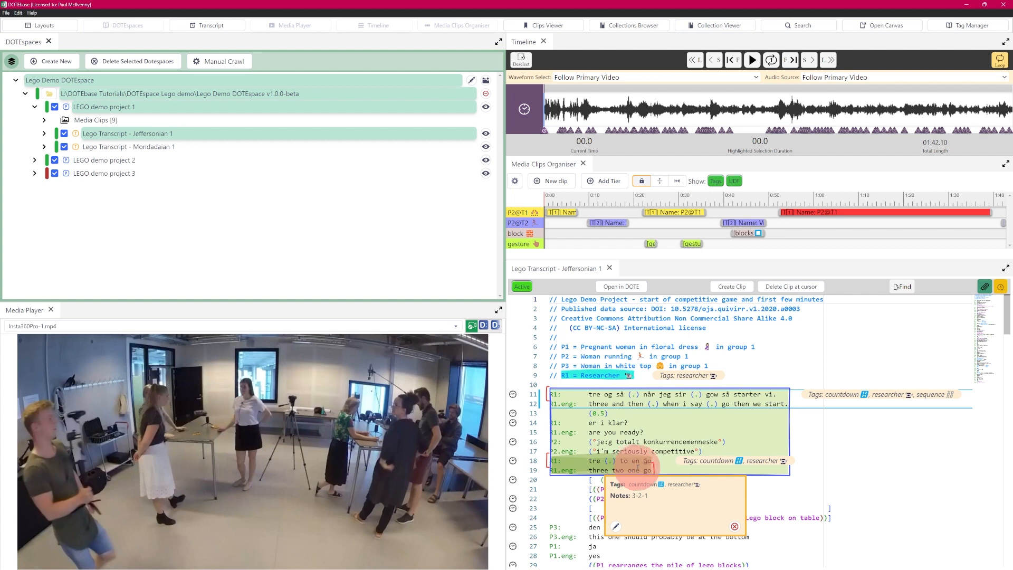
mouse_move(865, 395)
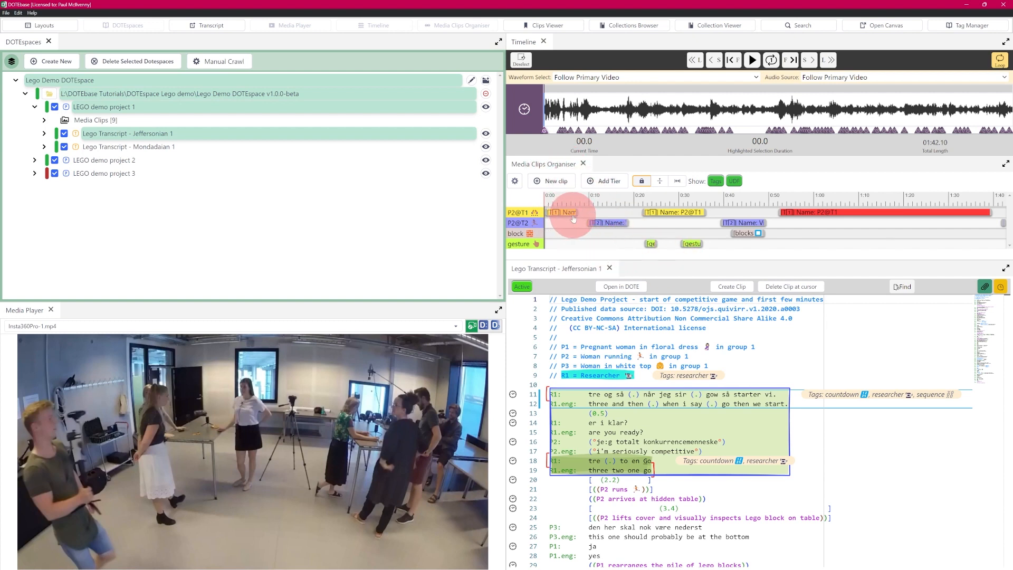
Step: Toggle the tag labels on the media clips off and on, and hide their user-defined fields
left_click(718, 181)
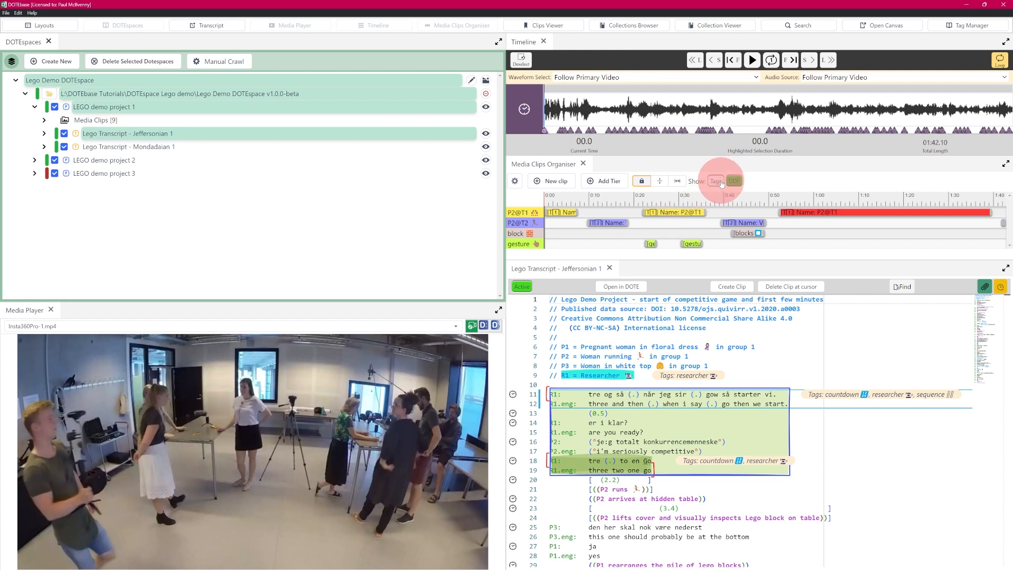
left_click(716, 181)
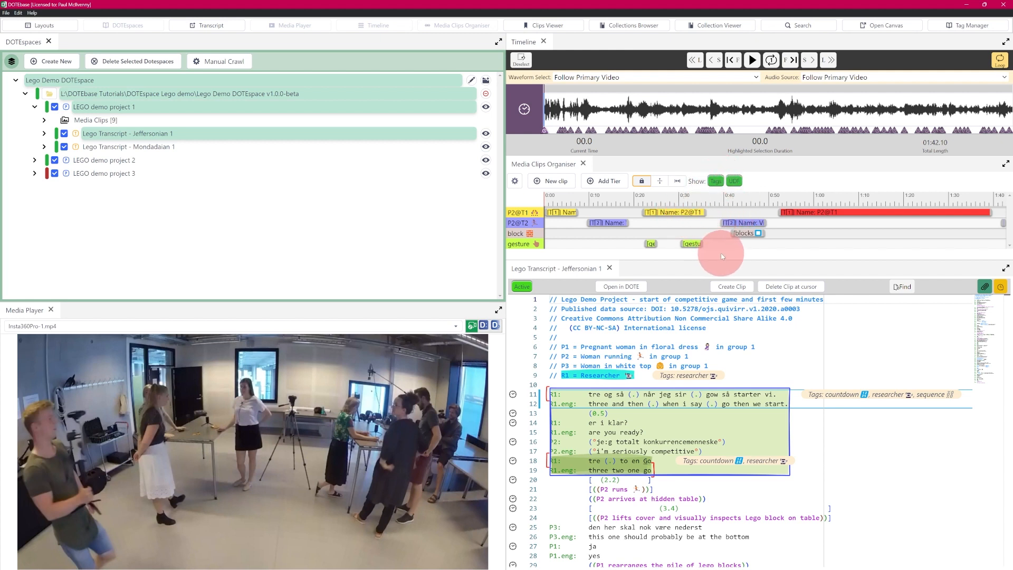
left_click(734, 182)
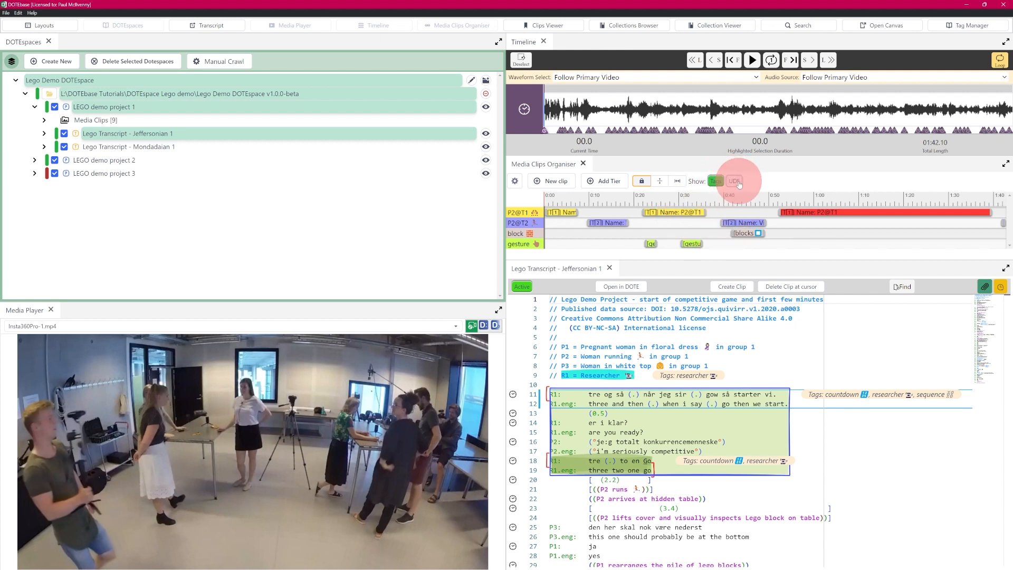
Step: Examine the tag labels on the gesture clips at closer range along the timeline
left_click(555, 216)
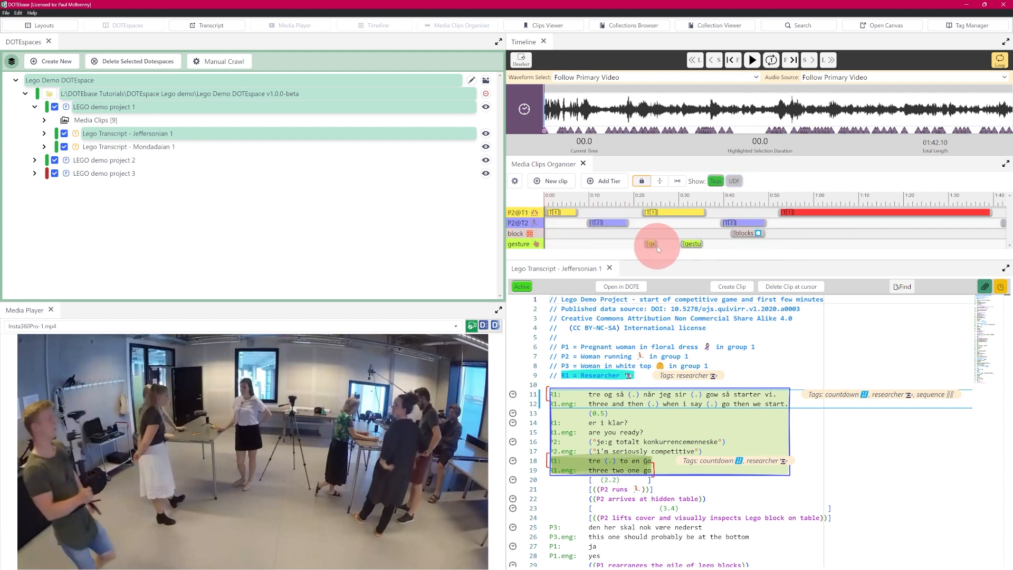
left_click(693, 244)
left_click(818, 195)
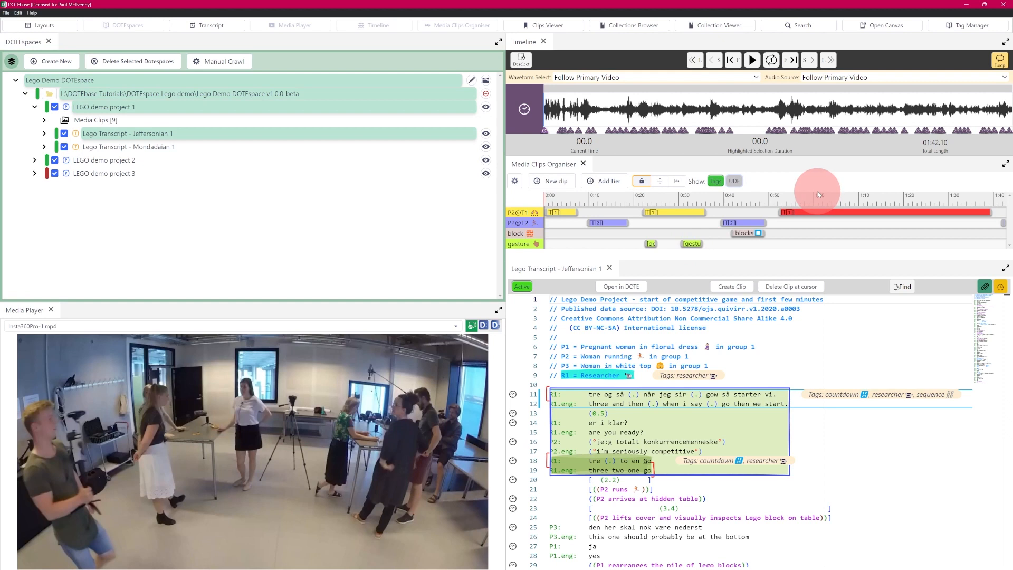
left_click(677, 245)
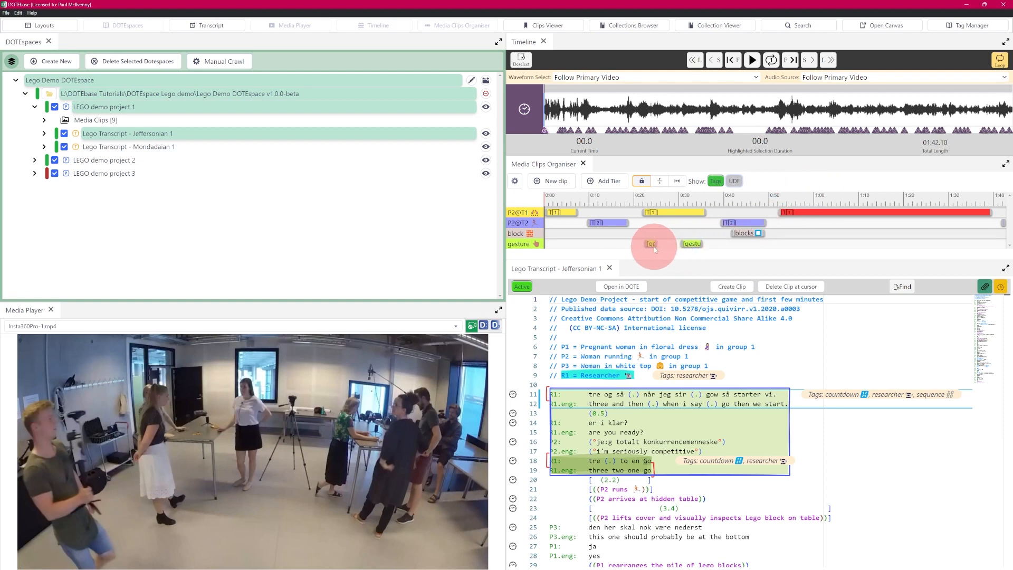
left_click(745, 114)
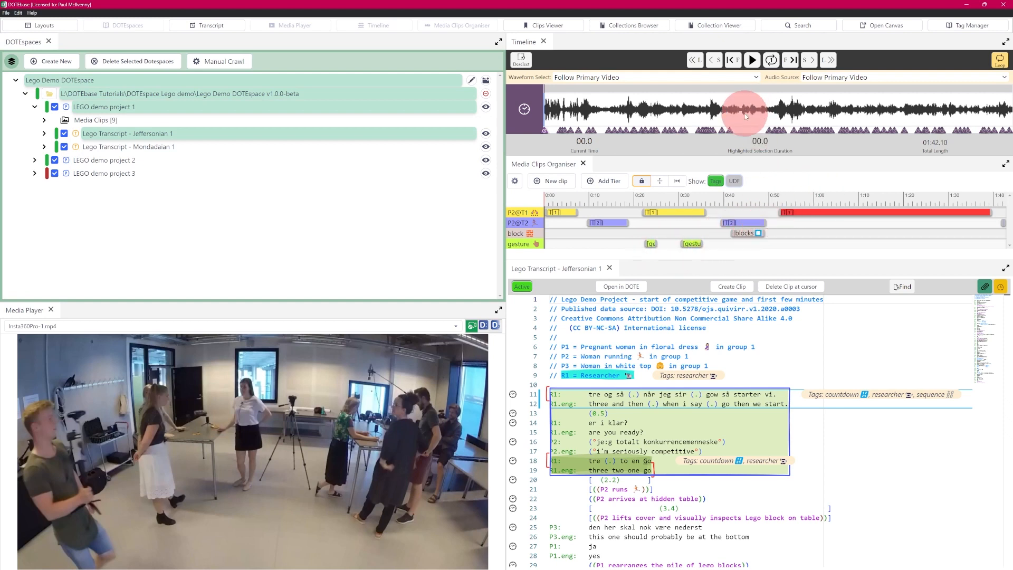
scroll(746, 116, "up", 3)
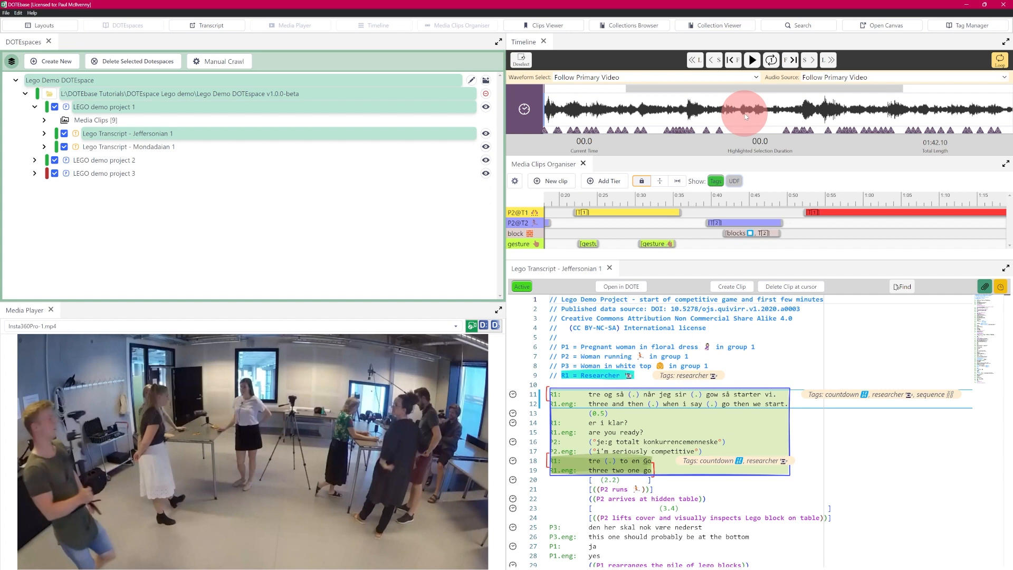
scroll(745, 117, "up", 2)
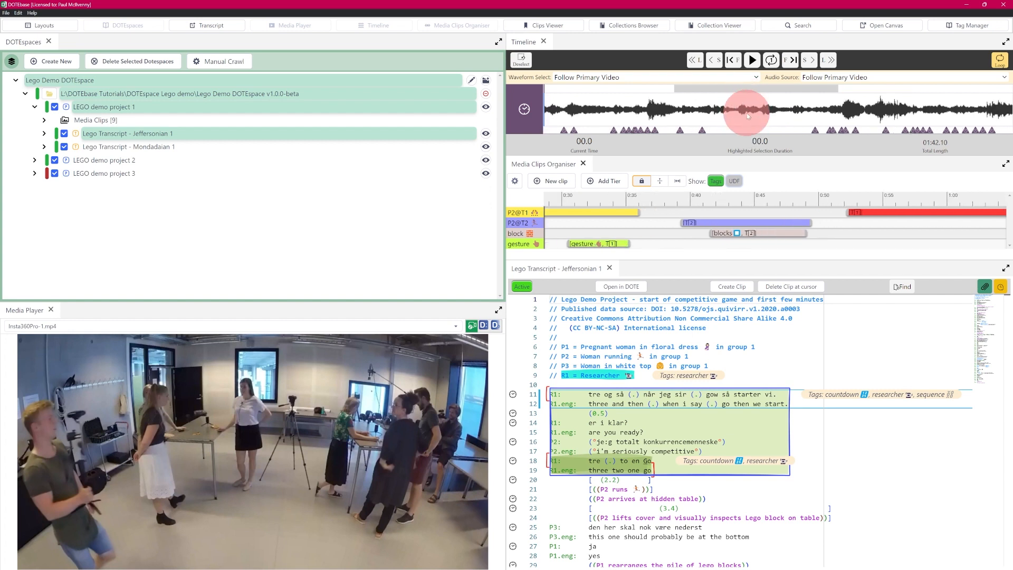
scroll(745, 113, "up", 2)
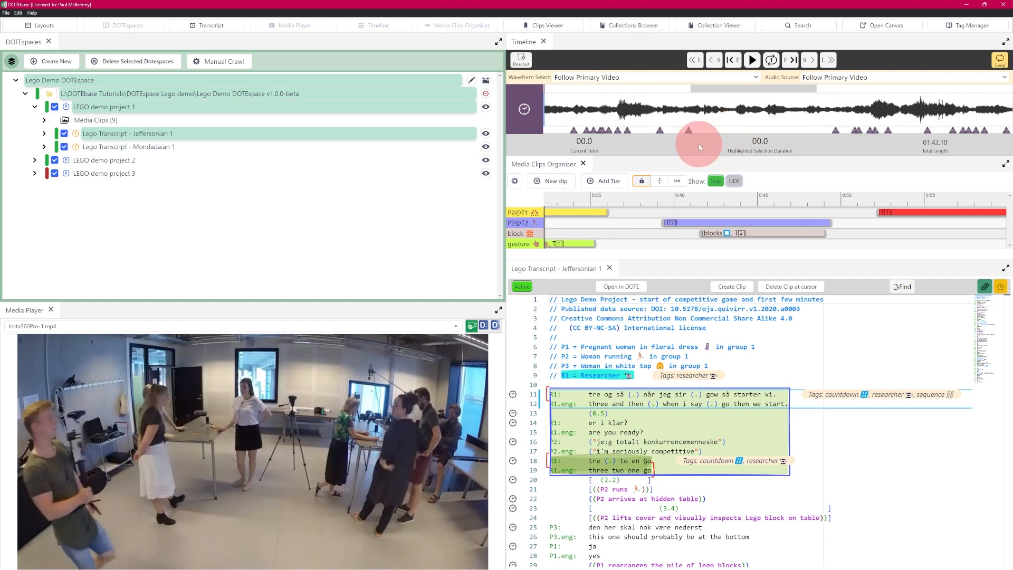
left_click_drag(723, 91, 673, 98)
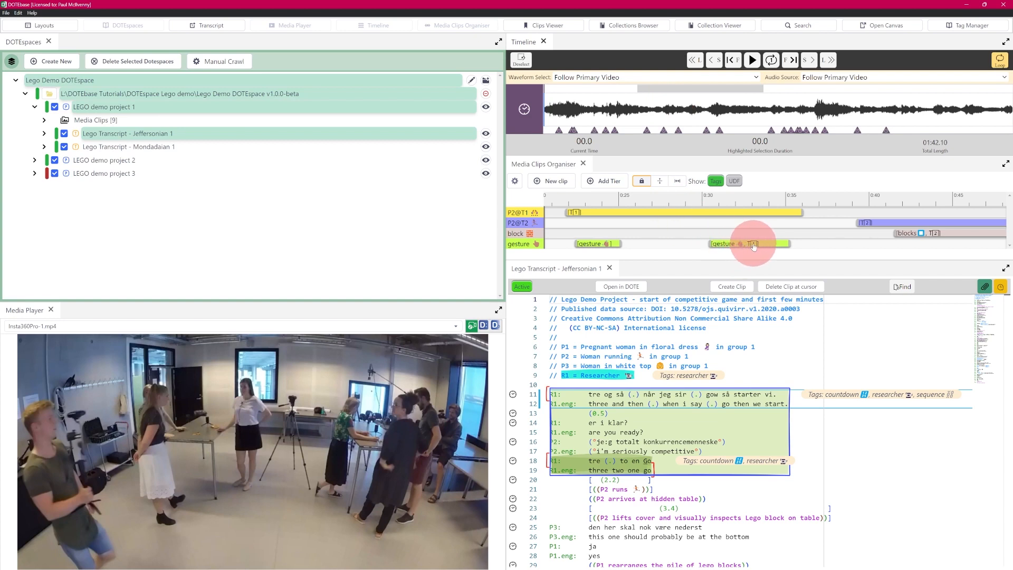
Step: Show the media clips' user-defined fields to read the gesture clip's name, and hide the fields again
left_click(734, 181)
scroll(758, 116, "up", 2)
scroll(759, 116, "up", 1)
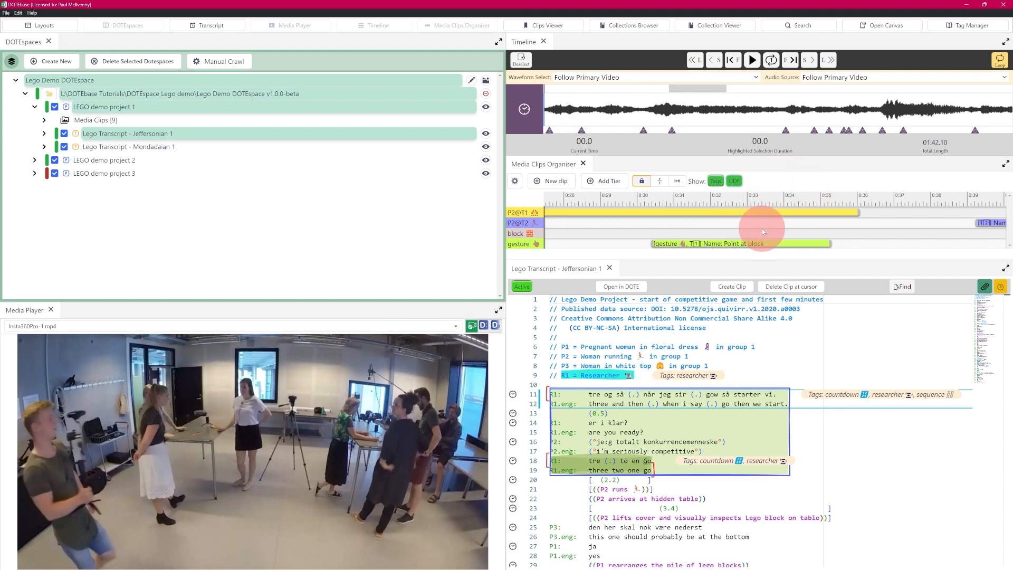
left_click(733, 181)
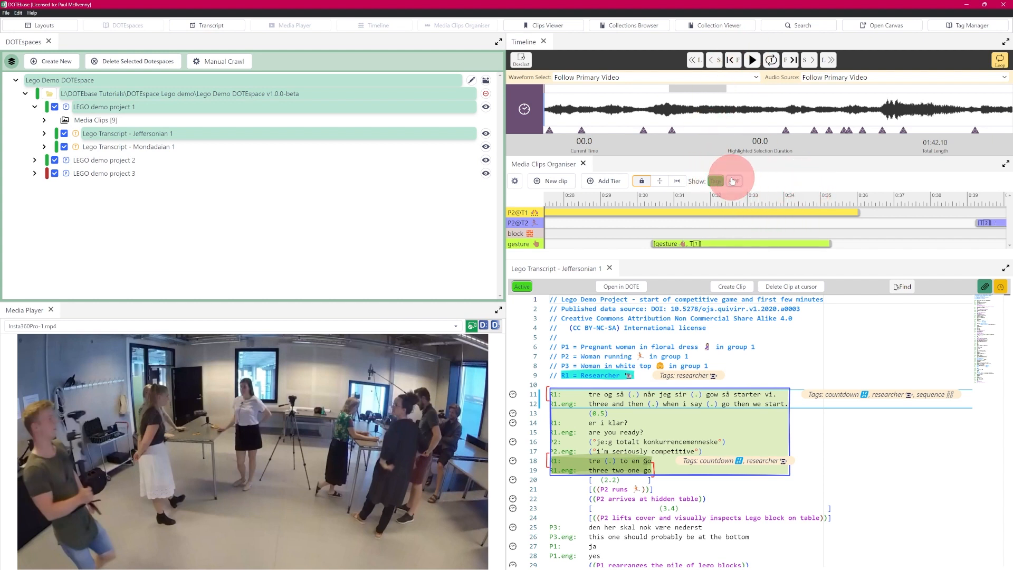
left_click(709, 181)
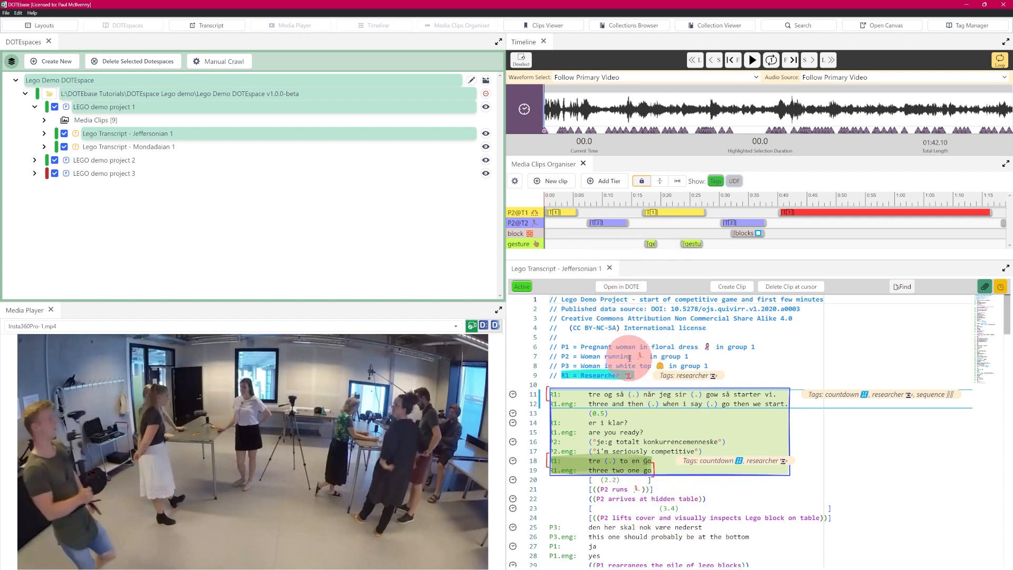
Step: Start a new transcript clip from the "(CC BY-NC-SA) International license" text and add the existing gesture tag
left_click_drag(570, 327, 734, 337)
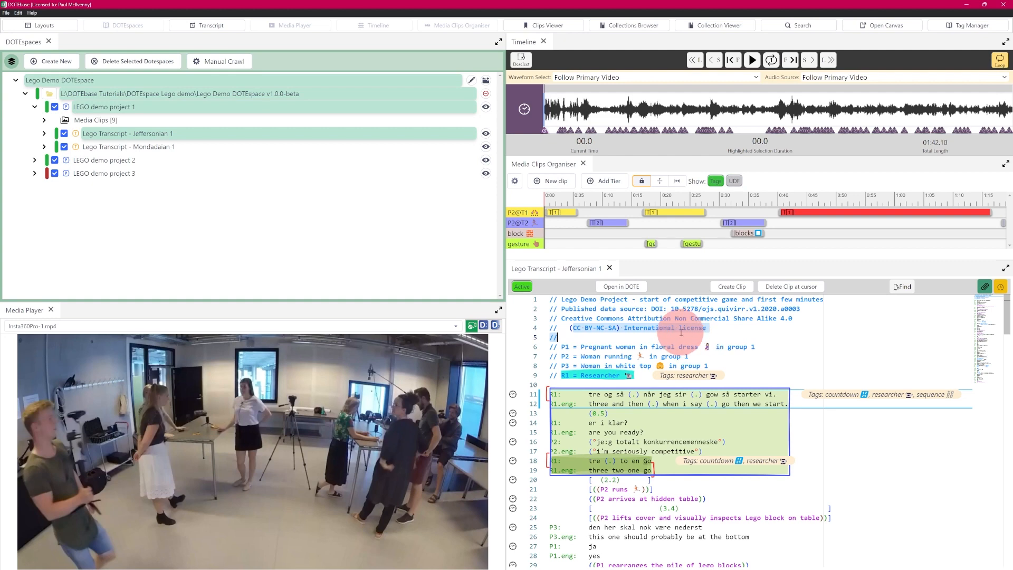
left_click(736, 287)
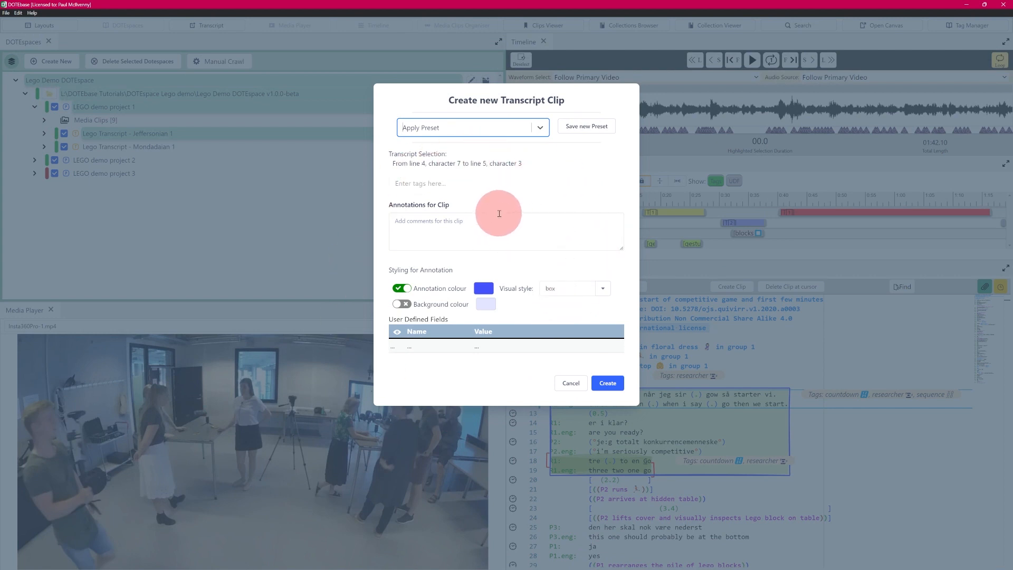
left_click(436, 187)
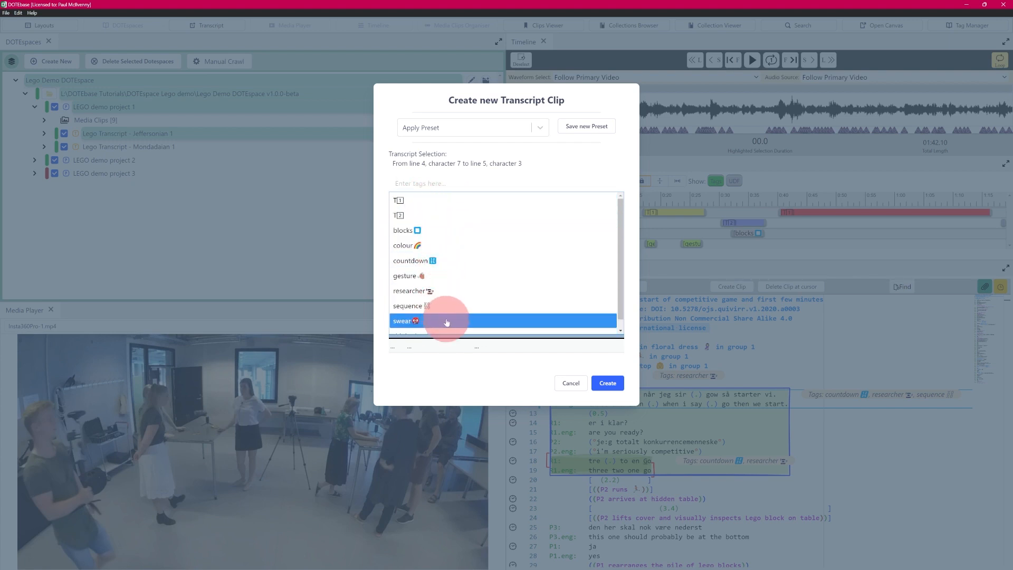
scroll(620, 266, "down", 1)
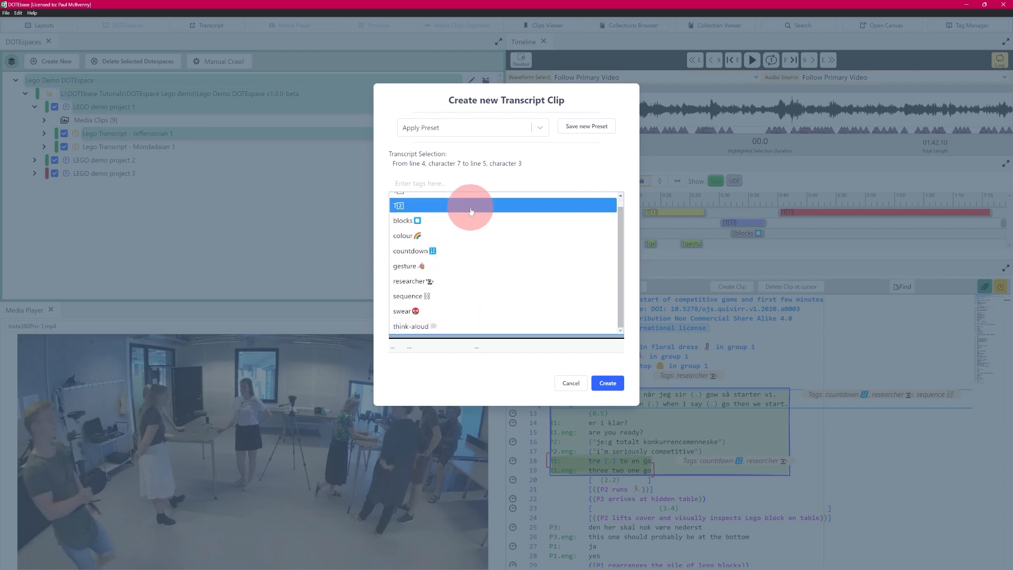
left_click(461, 273)
Step: Add a new tag named "temp" to the transcript clip
left_click(443, 191)
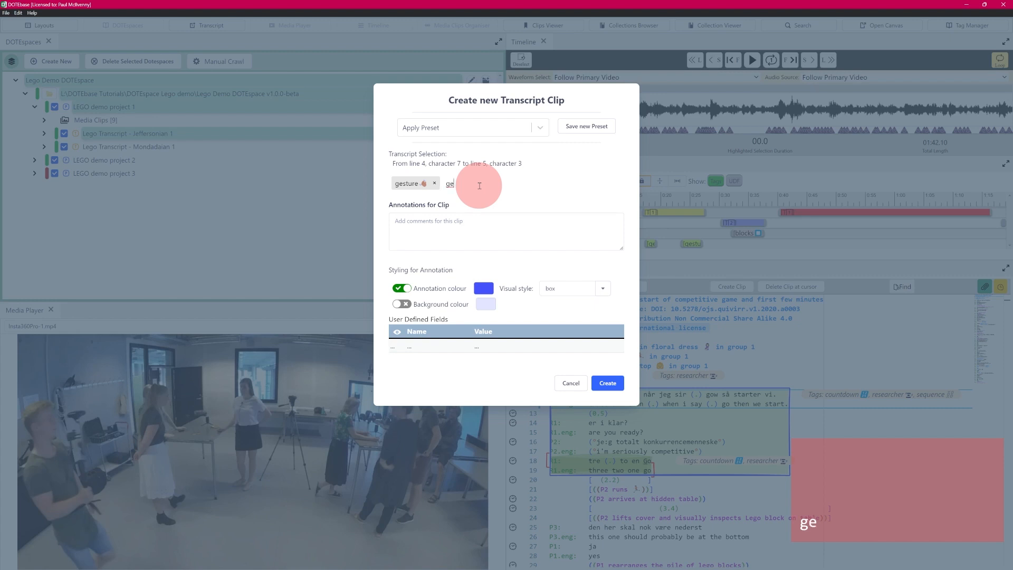
type("ge")
key("BackSpace")
key("BackSpace")
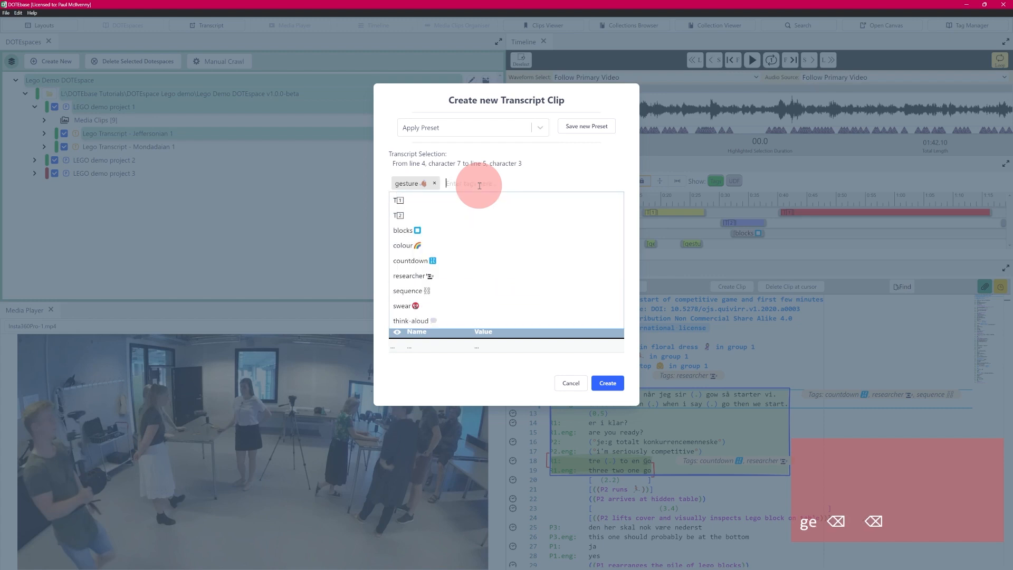
type("t")
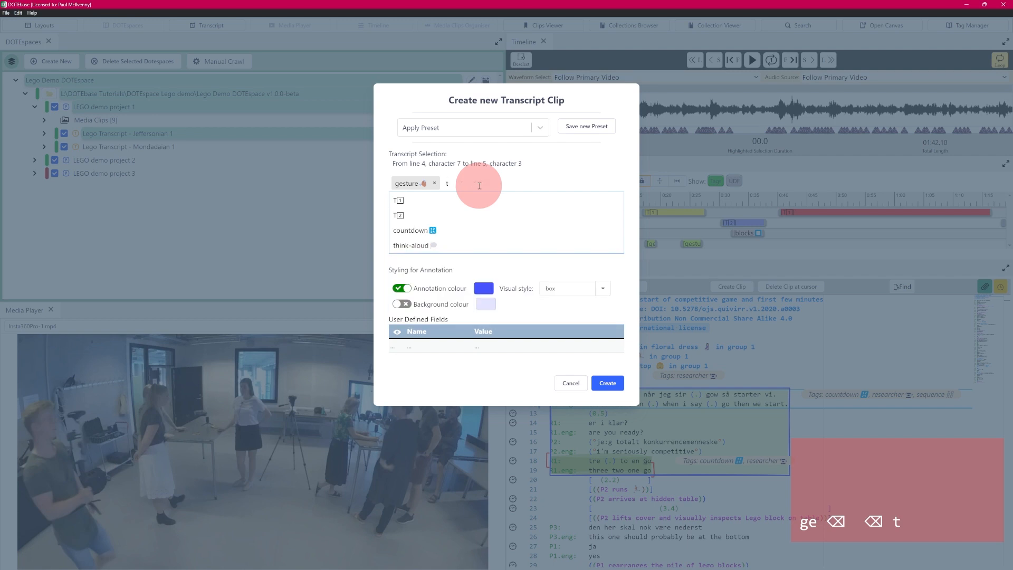
type("emp")
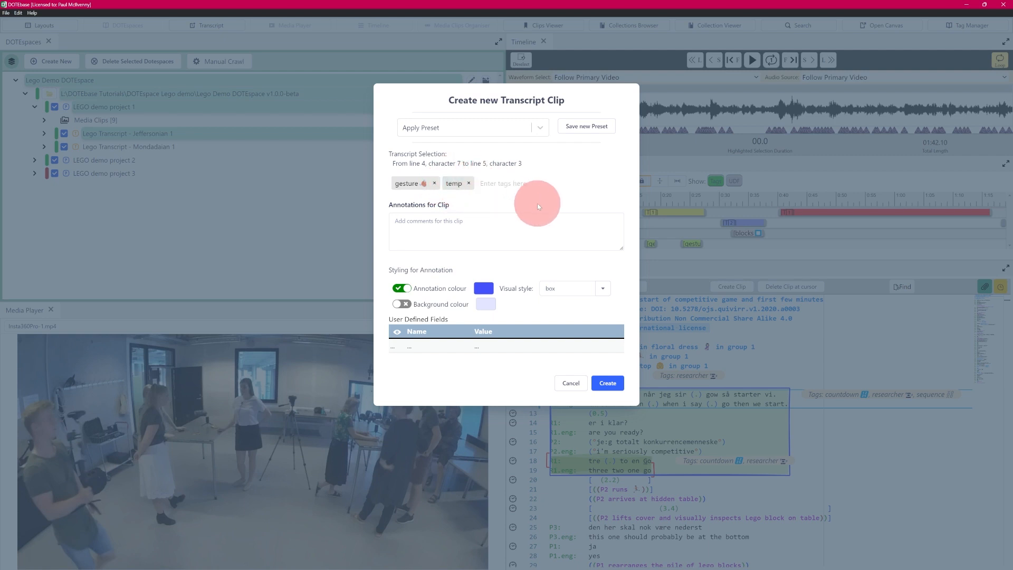
type("t")
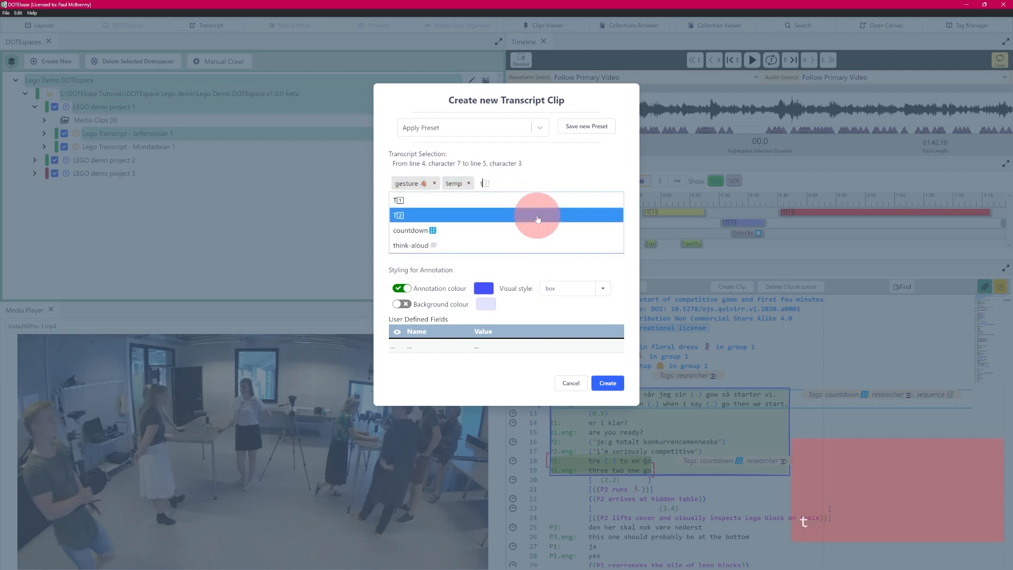
key("BackSpace")
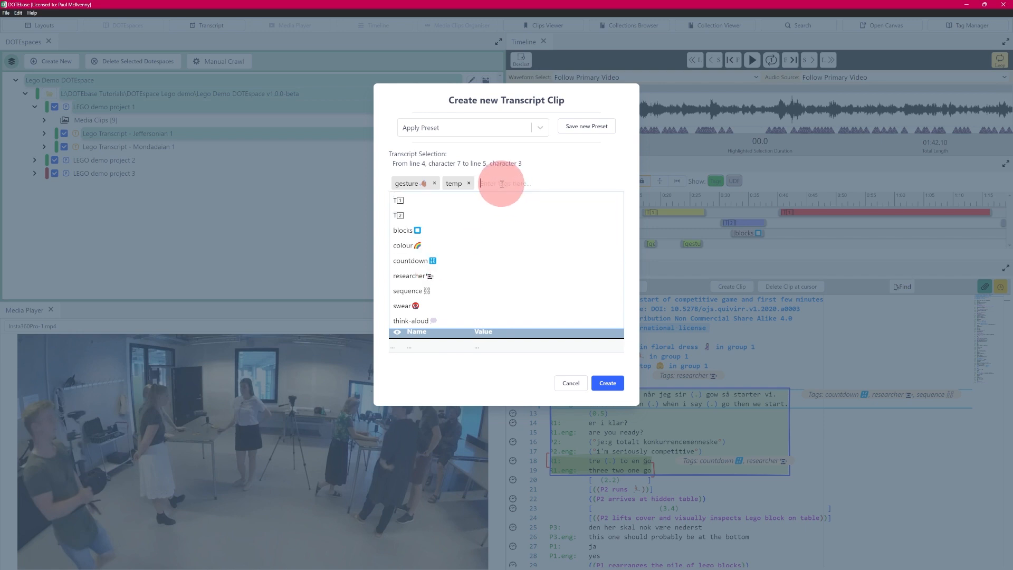
Step: Enter a rainbow emoji as tag text for the new clip to find the matching tag
key("super+minus")
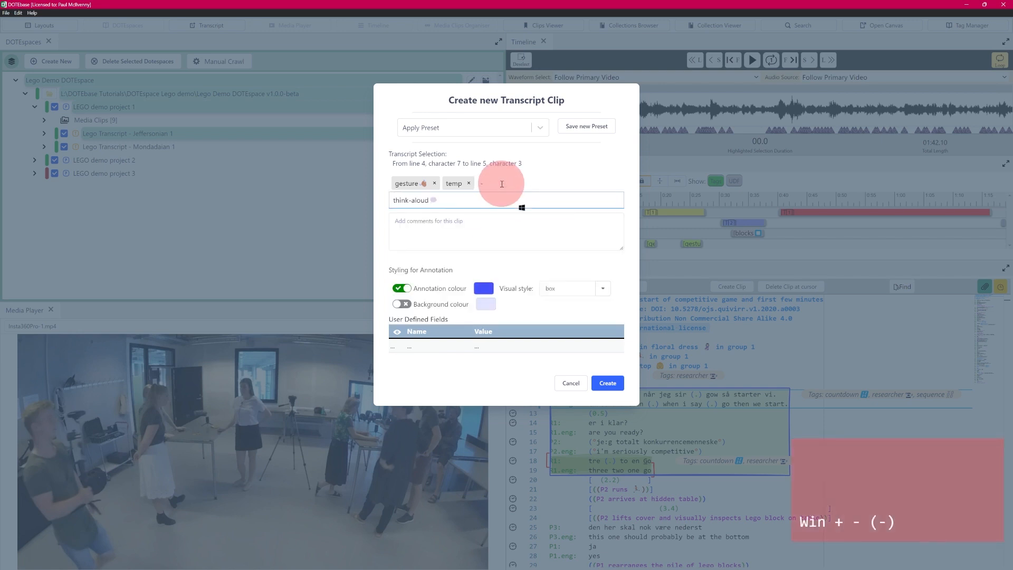
key("BackSpace")
key("super+period")
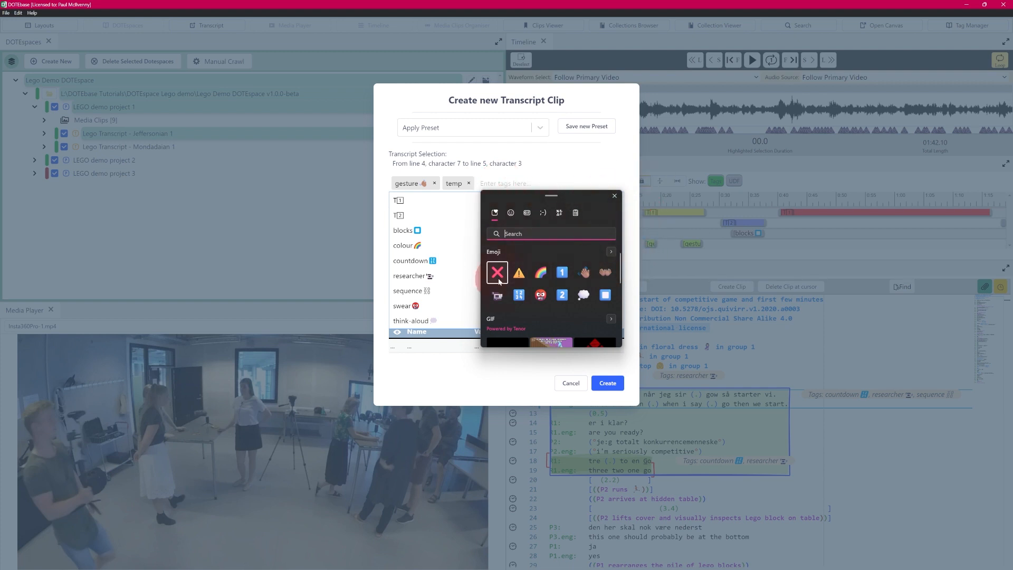
left_click(541, 273)
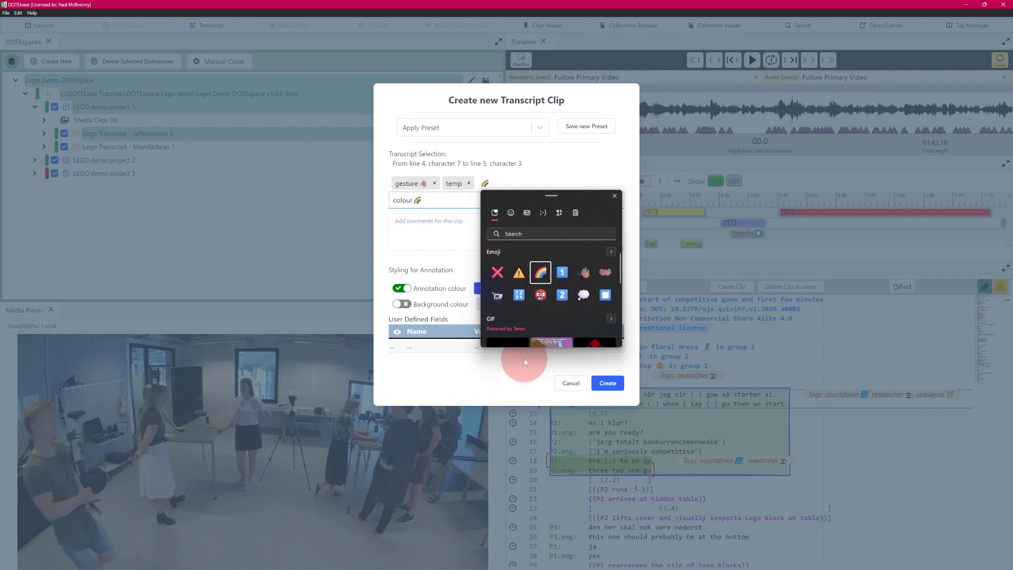
left_click(509, 366)
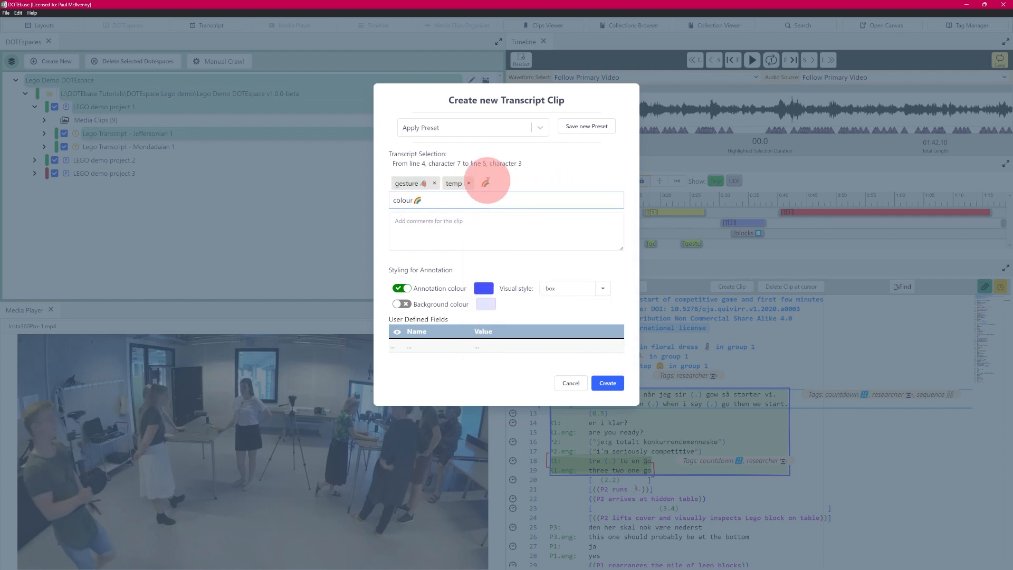
Step: Add the rainbow emoji on its own as a new tag to the transcript clip
key("Tab")
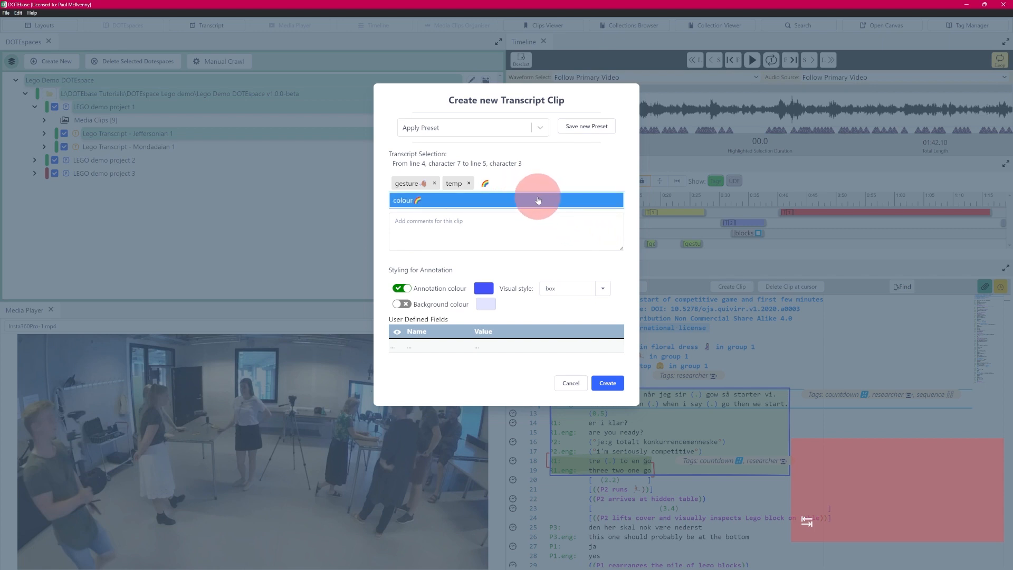
key("Tab")
left_click(499, 184)
key("Tab")
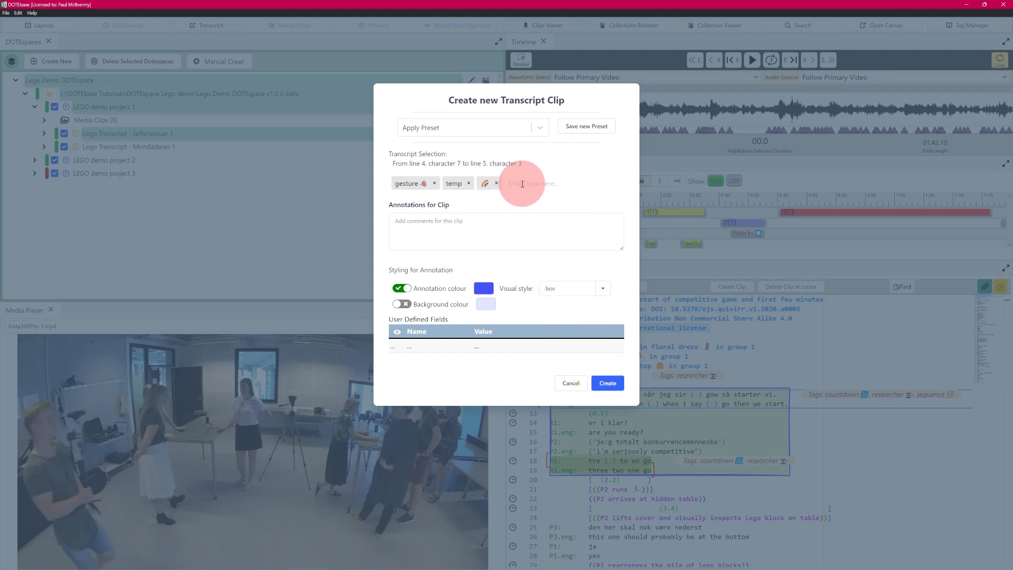
Step: Remove the rainbow emoji and "temp" tags and cancel creating the transcript clip
left_click(496, 183)
left_click(469, 183)
left_click(574, 382)
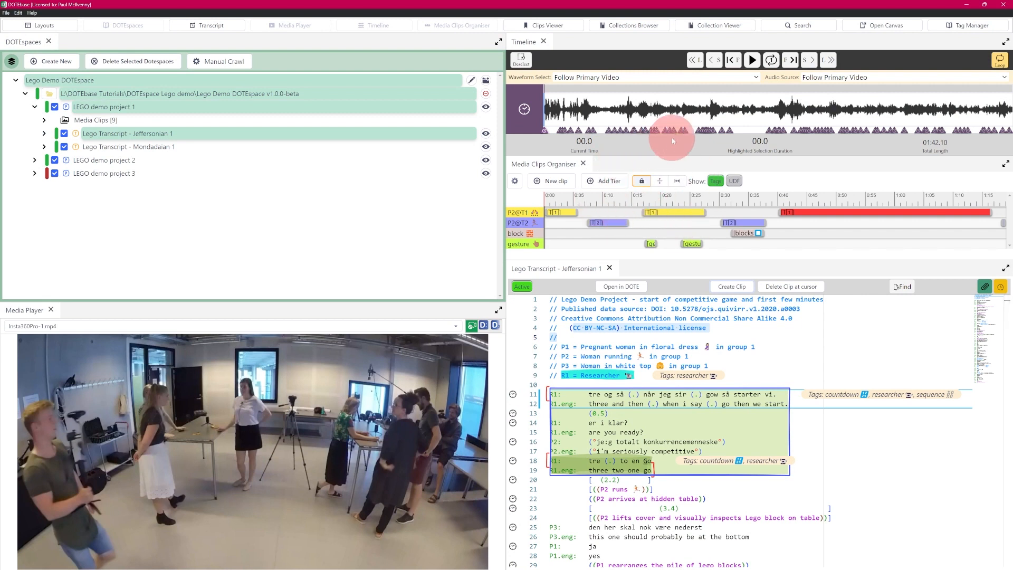
Step: Try adding the existing blocks tag and a new "SFDFSDF" tag to the second P2@T1 media clip, and discard the edit
right_click(683, 214)
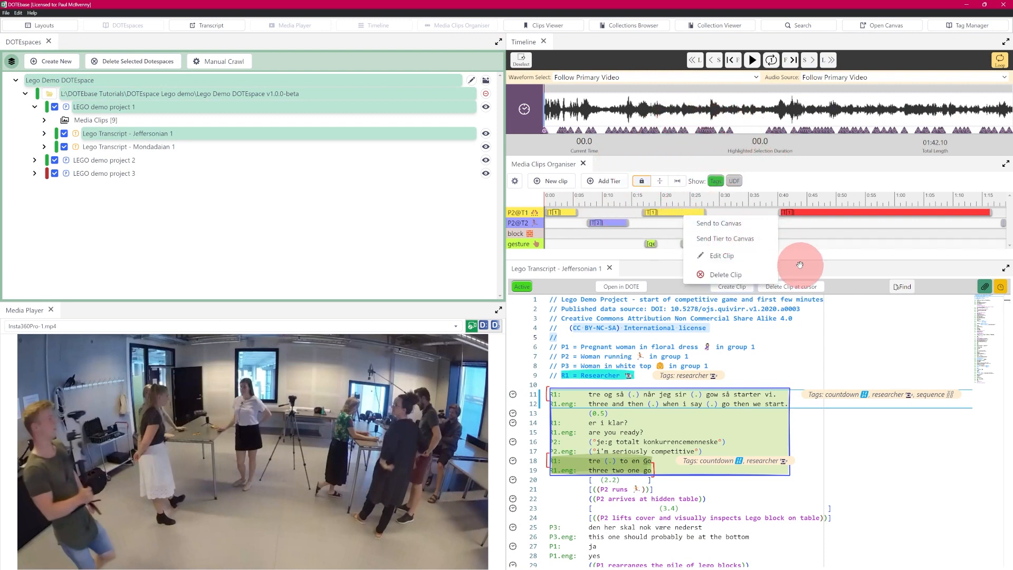
left_click(721, 255)
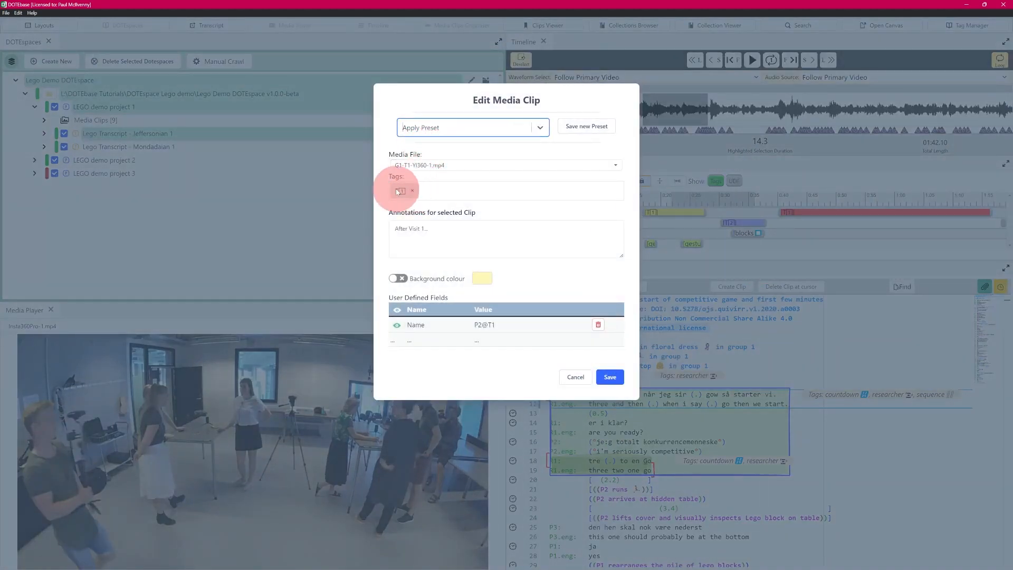
left_click(460, 193)
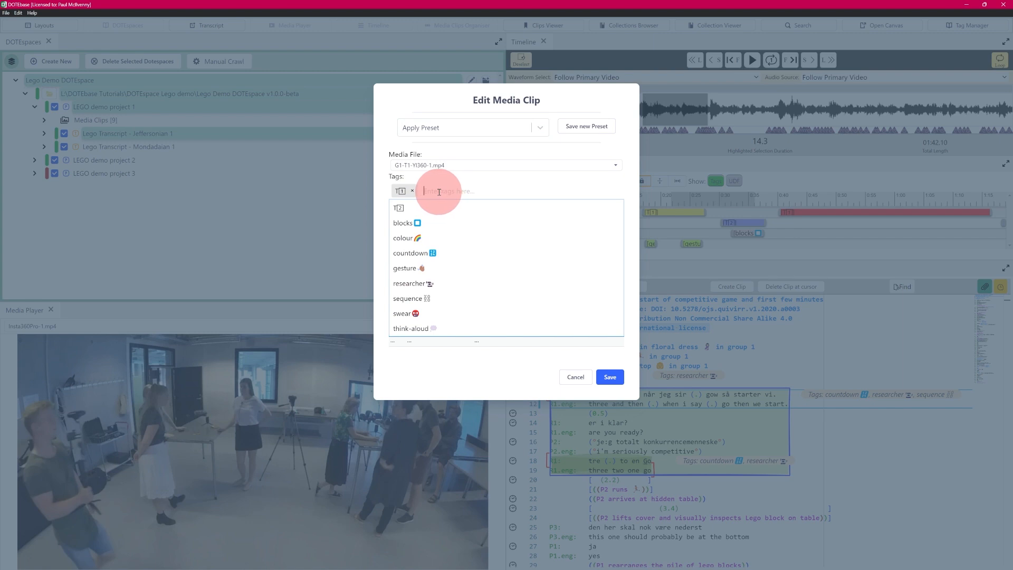
left_click(524, 219)
left_click(437, 209)
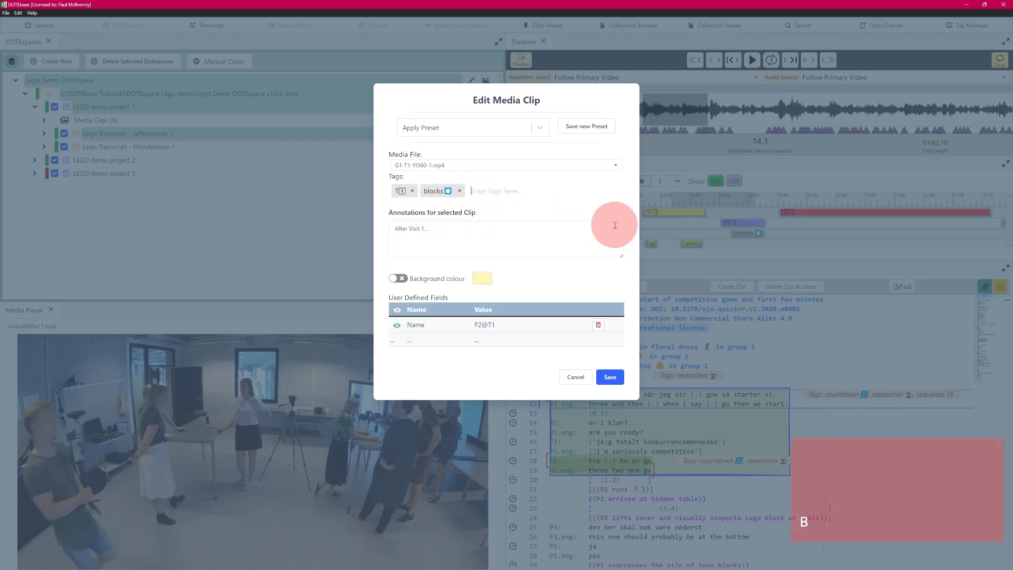
type("SFDFSDF")
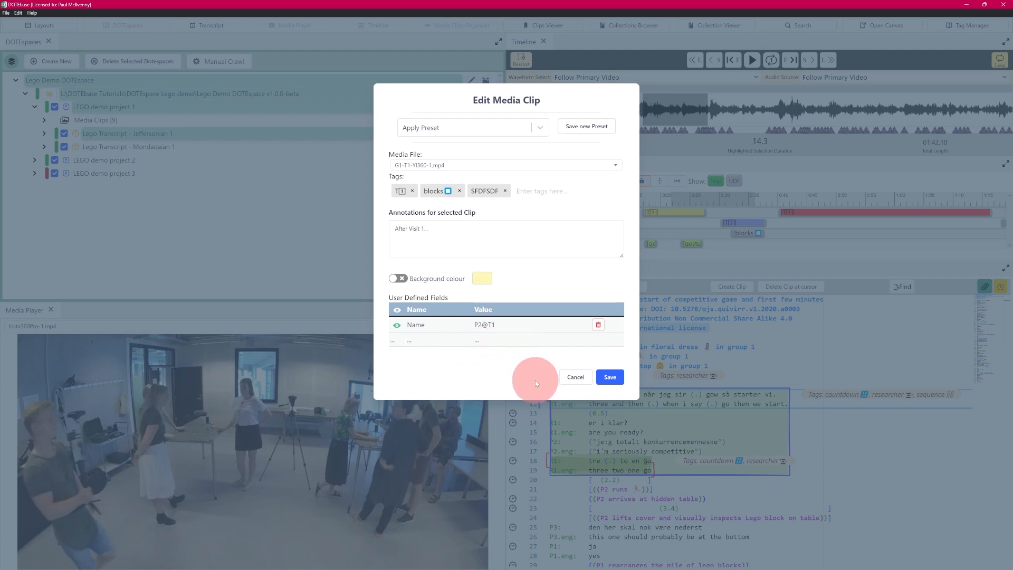
left_click(577, 379)
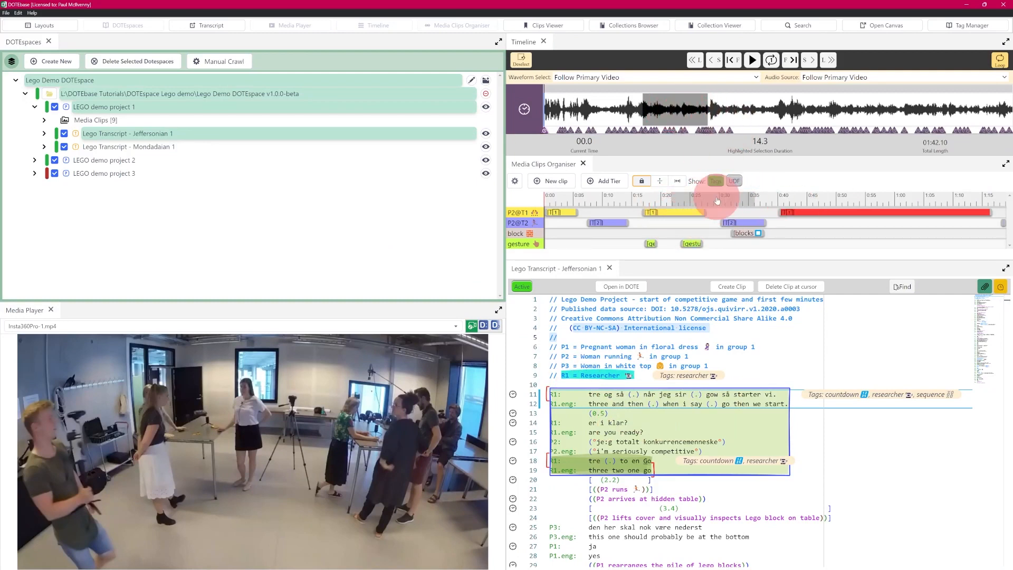
Step: Try creating a media clip from 42.3 to 45.1 s with the existing gesture and blocks tags, and cancel it
left_click(673, 116)
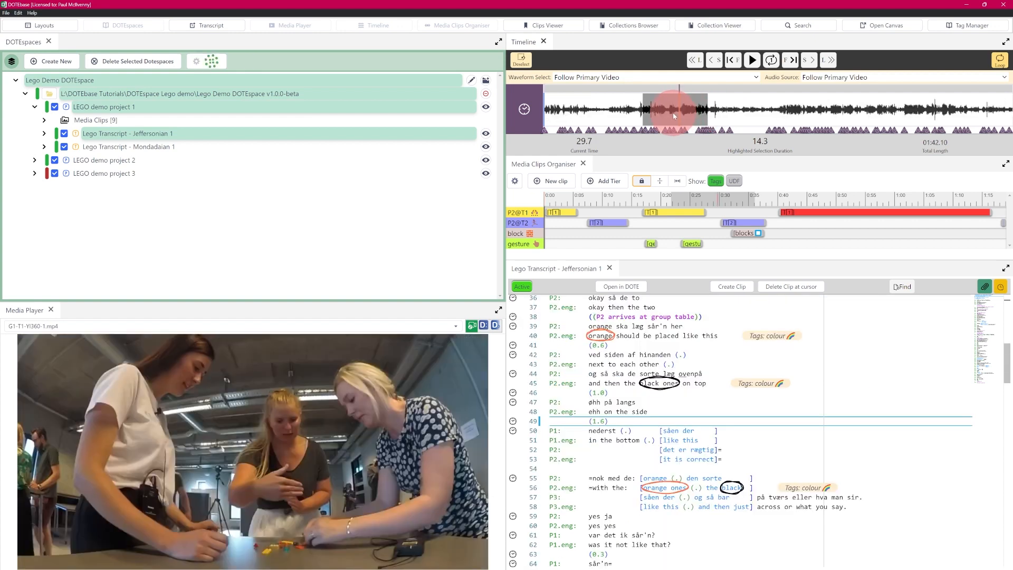
left_click(741, 115)
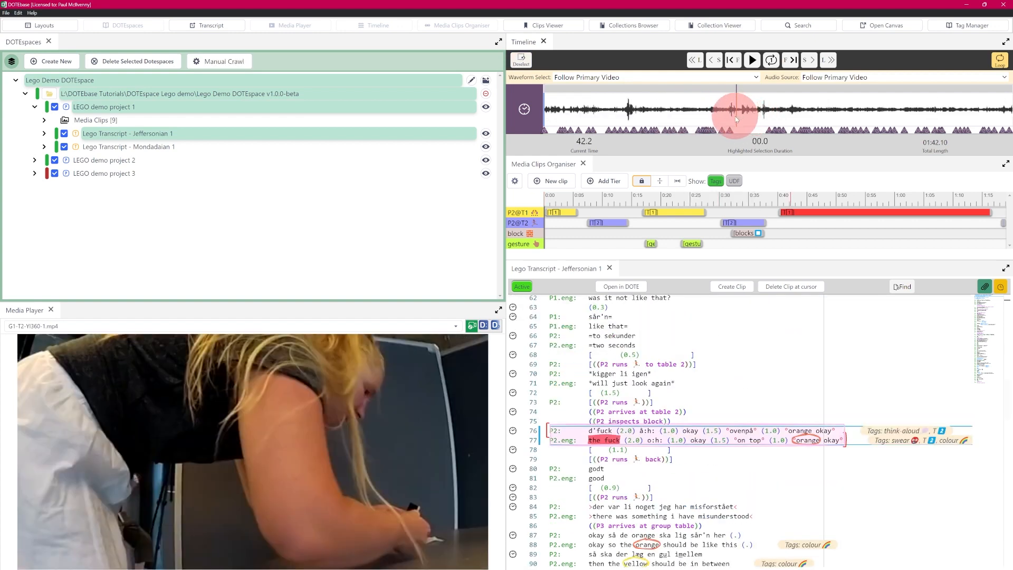
left_click_drag(736, 117, 749, 115)
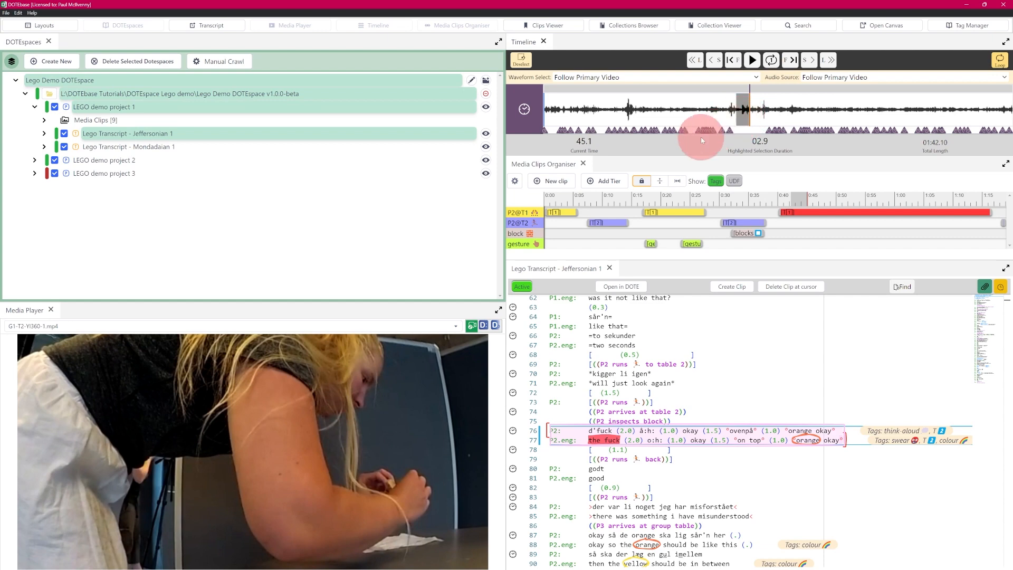
left_click(551, 182)
left_click(418, 211)
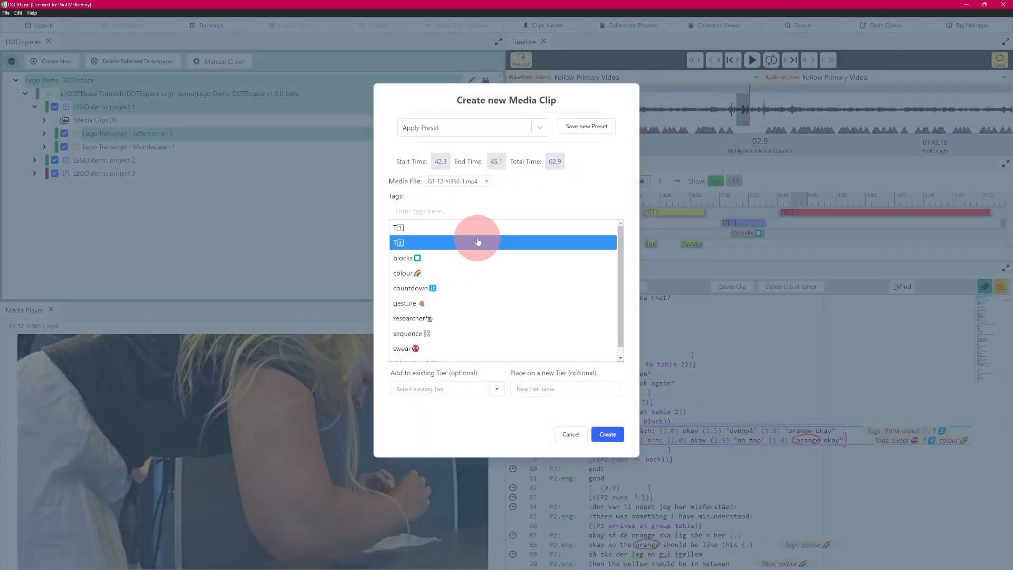
left_click(432, 305)
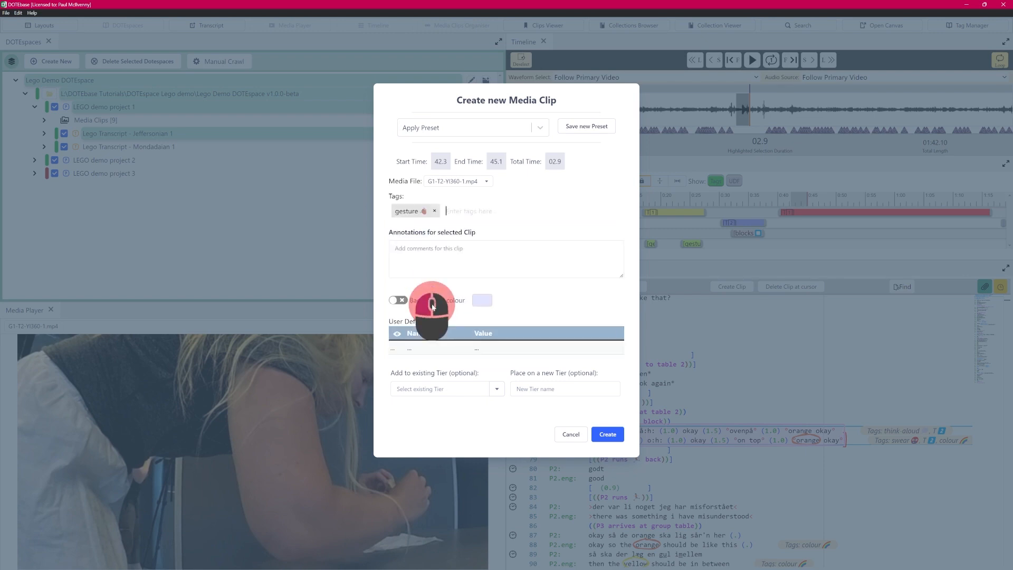
left_click(449, 211)
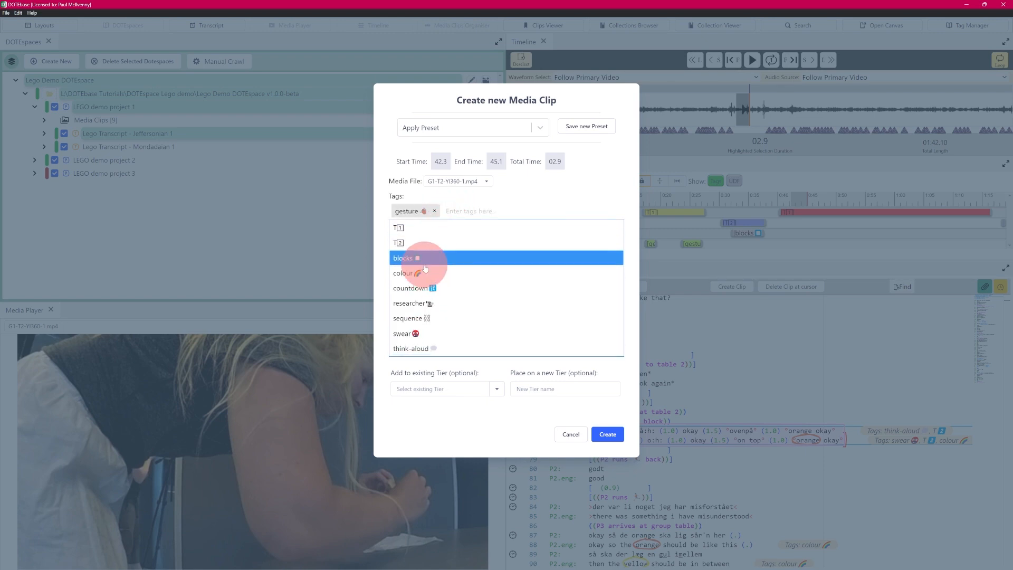
left_click(424, 256)
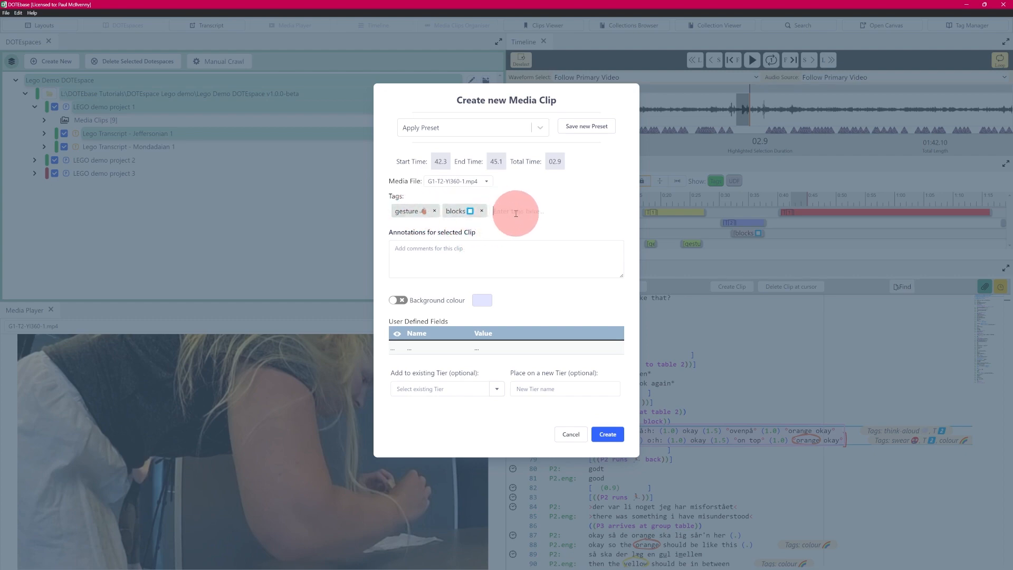
left_click(570, 436)
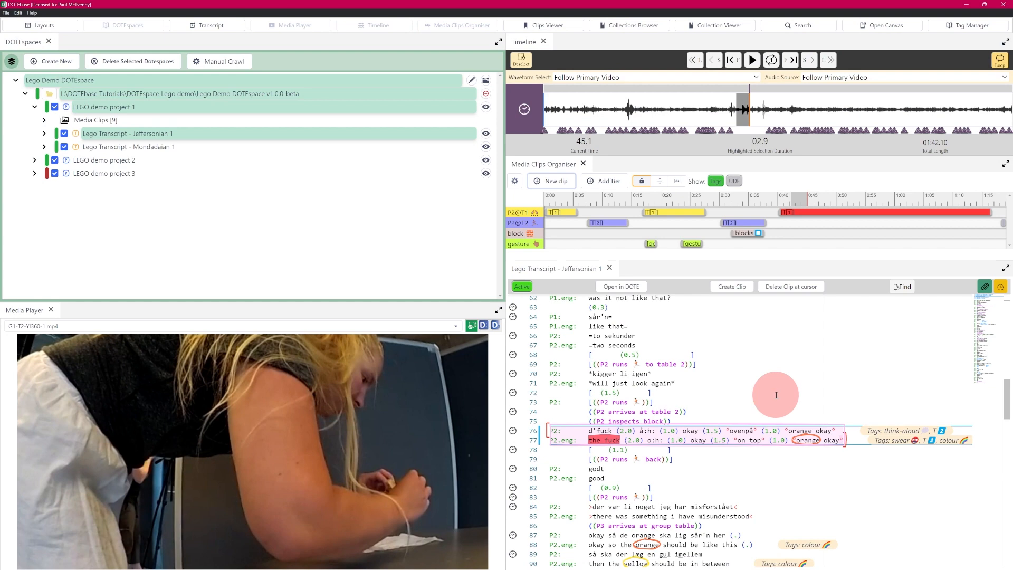
Step: Filter the available tags by "W" and "SW" while editing the red P2@T1 media clip, and cancel the edit
right_click(806, 215)
left_click(836, 254)
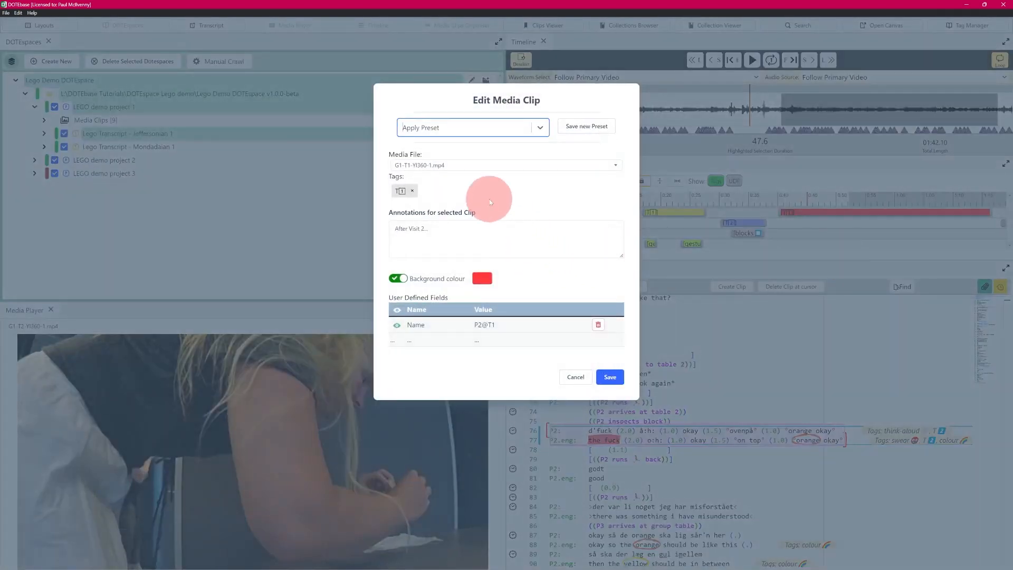
left_click(429, 192)
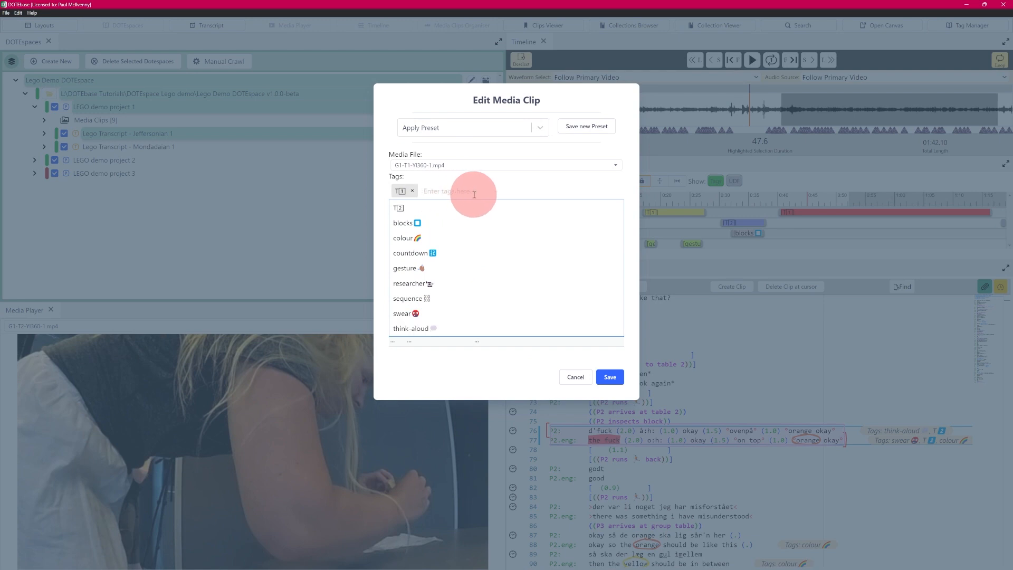
type("W")
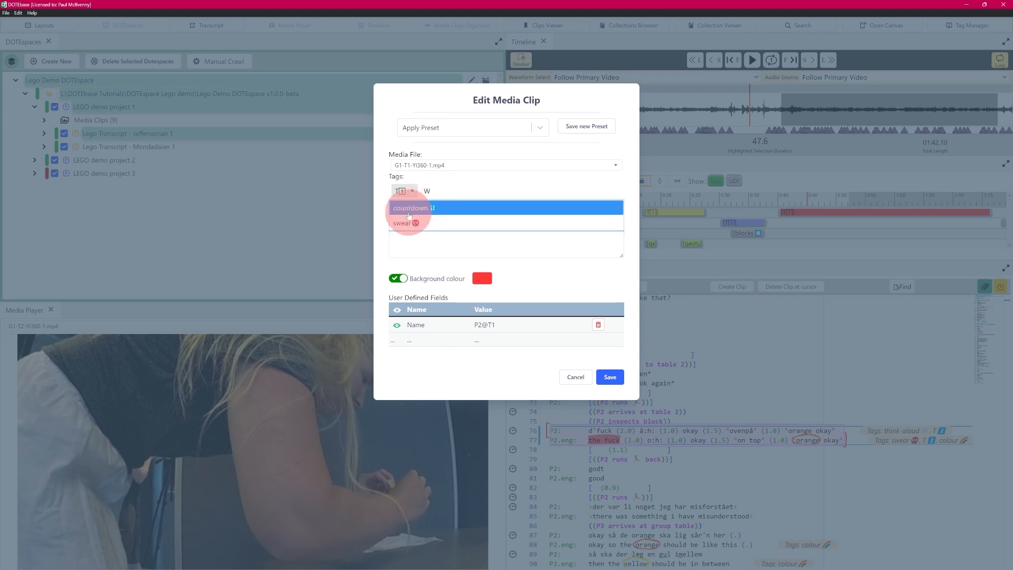
key("BackSpace")
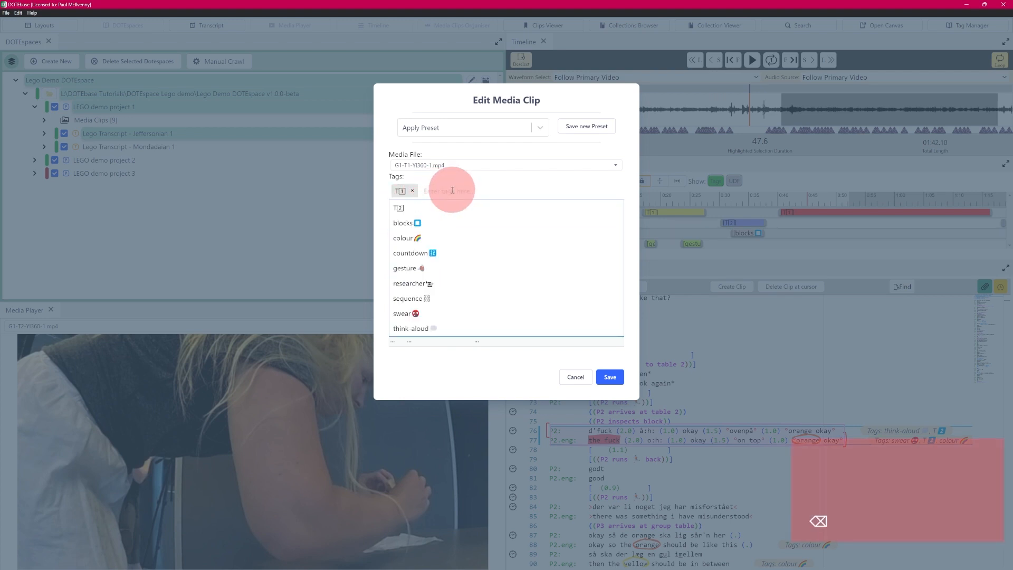
type("SW")
key("BackSpace")
key("BackSpace")
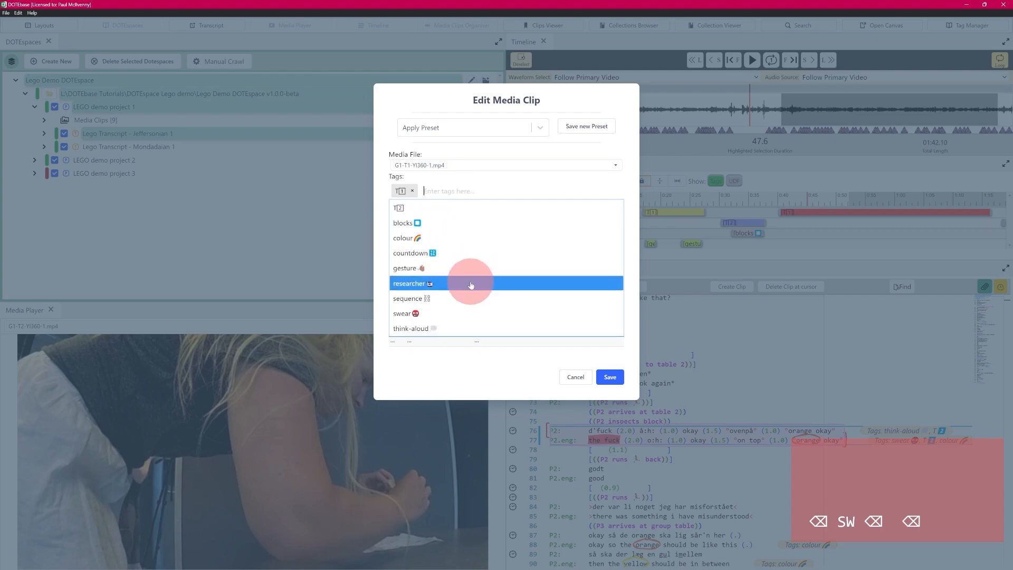
left_click(576, 377)
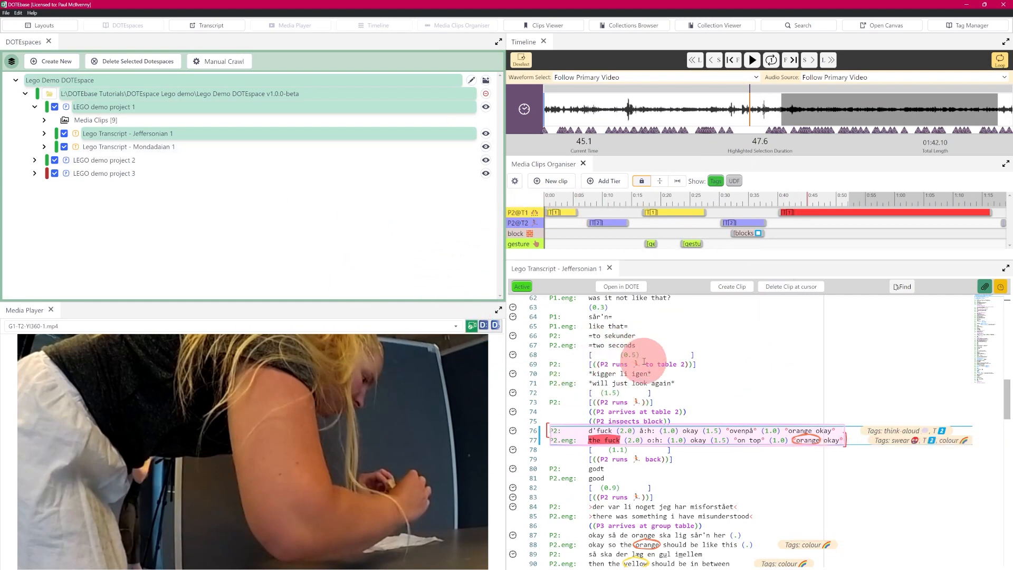
Step: Open the Jeffersonian transcript in DOTE and show the secondary video
left_click(623, 289)
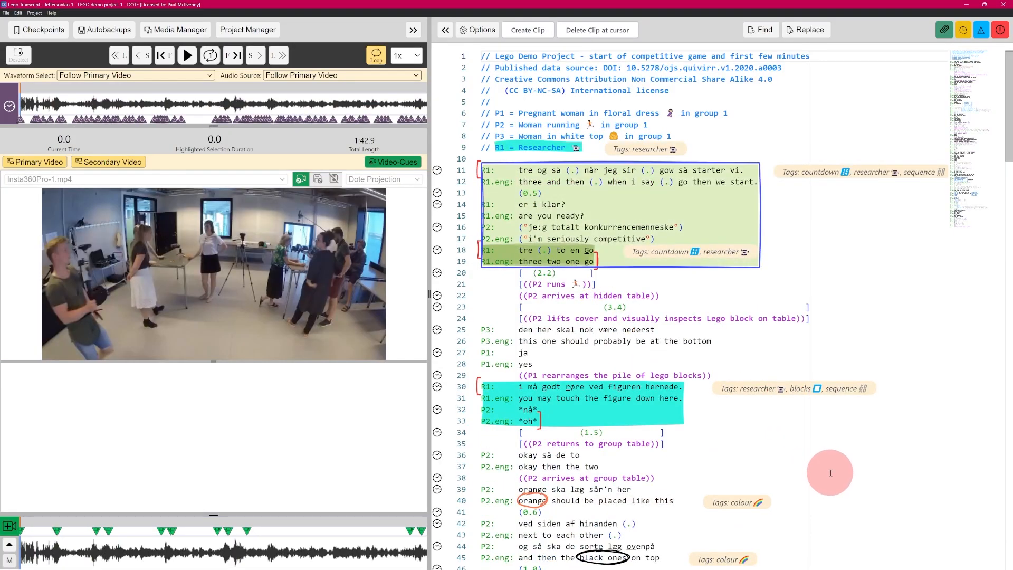
left_click(111, 162)
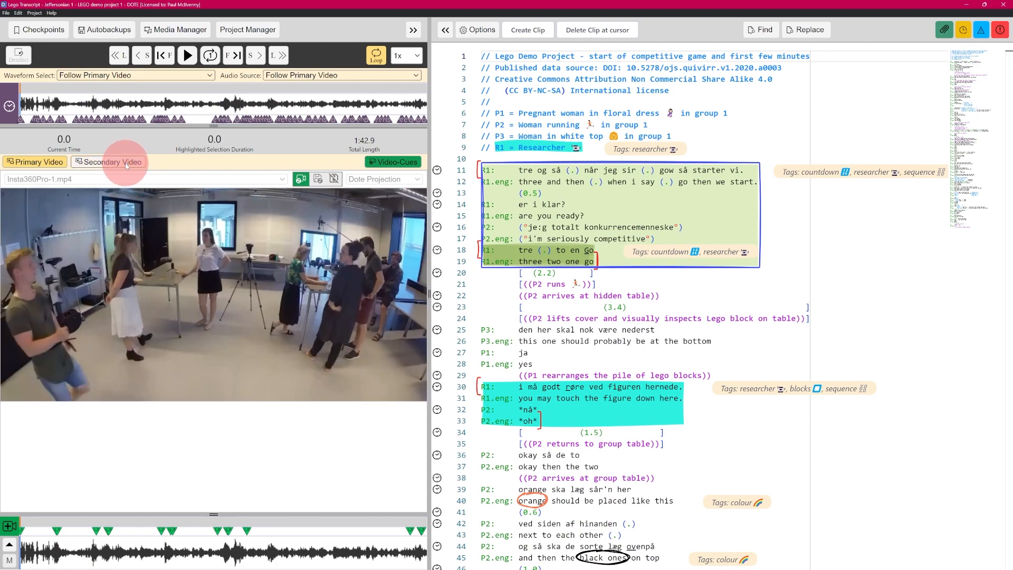
Step: Switch between DOTEbase and DOTE to compare how clip tags are displayed at the start of the Jeffersonian transcript
key("alt+Tab")
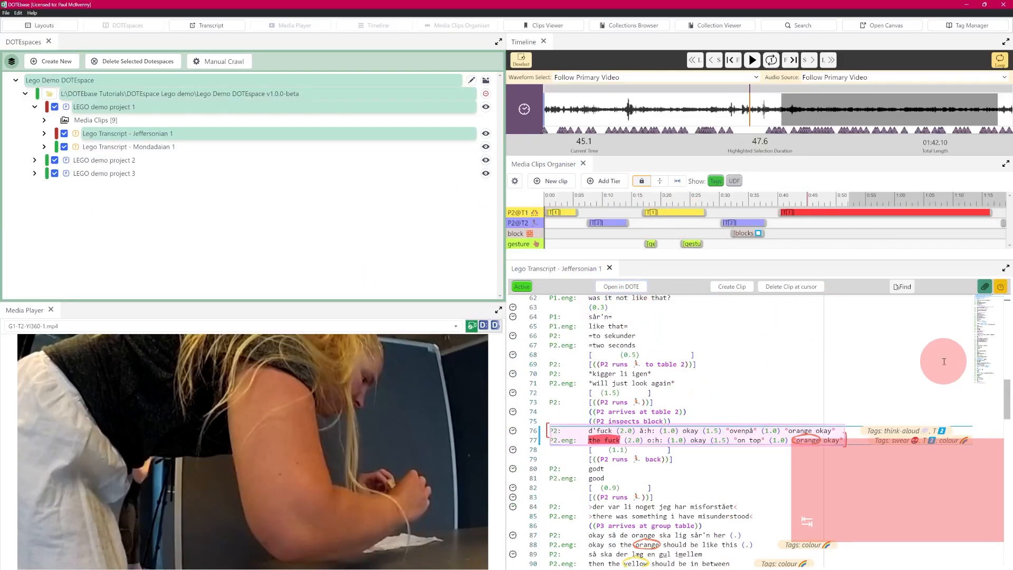
left_click_drag(993, 363, 994, 283)
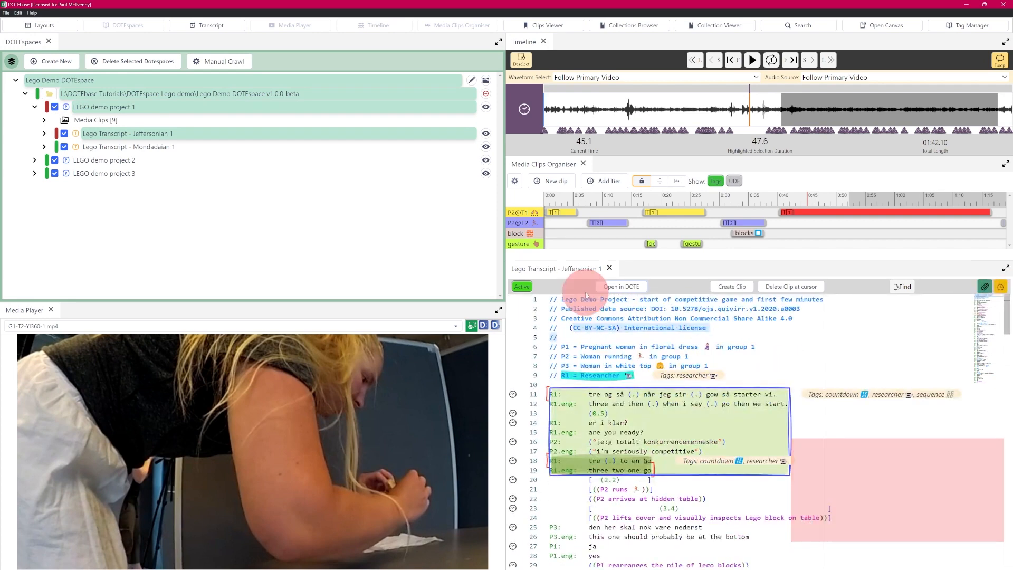
key("alt+Tab")
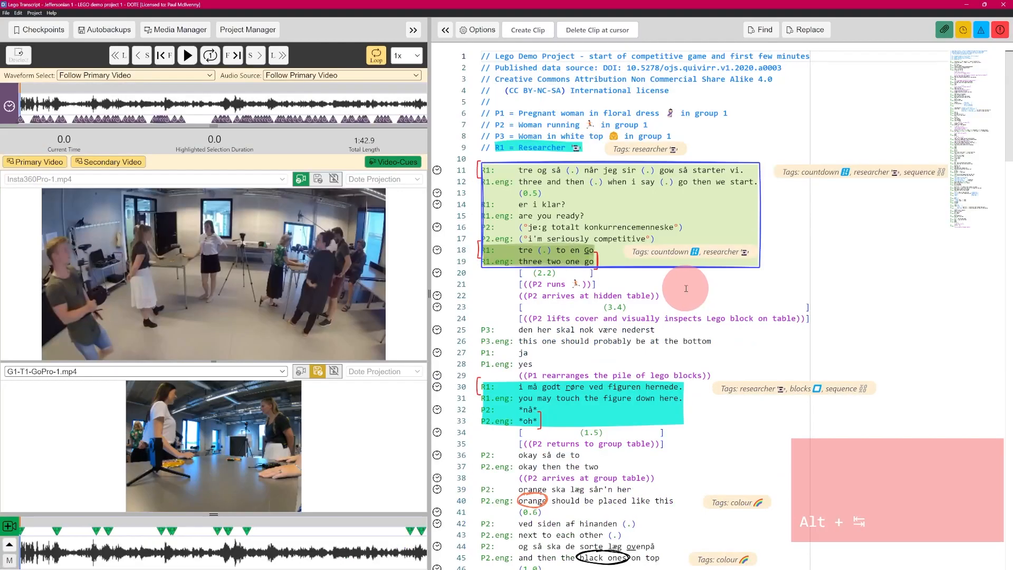
mouse_move(622, 251)
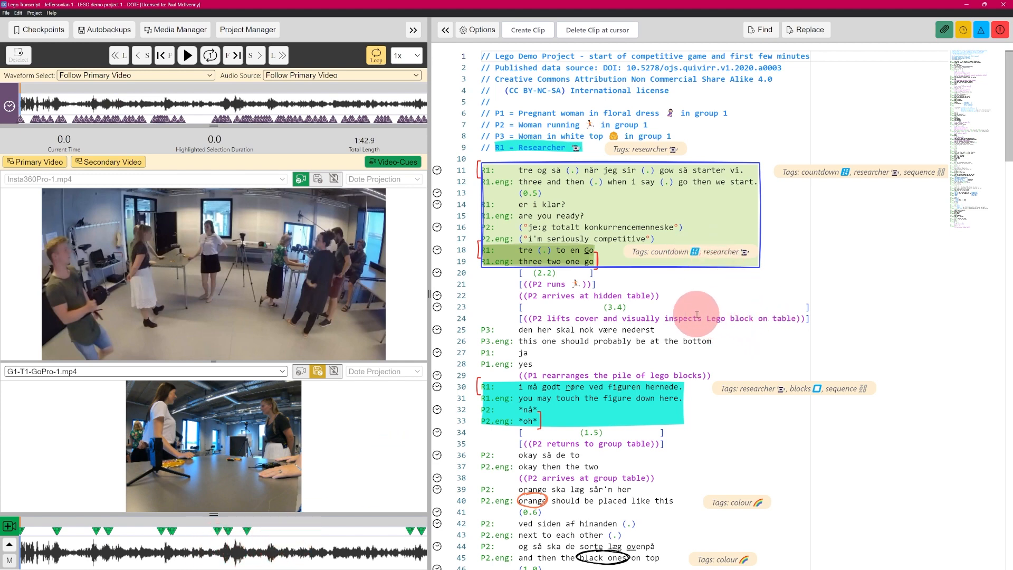
mouse_move(677, 176)
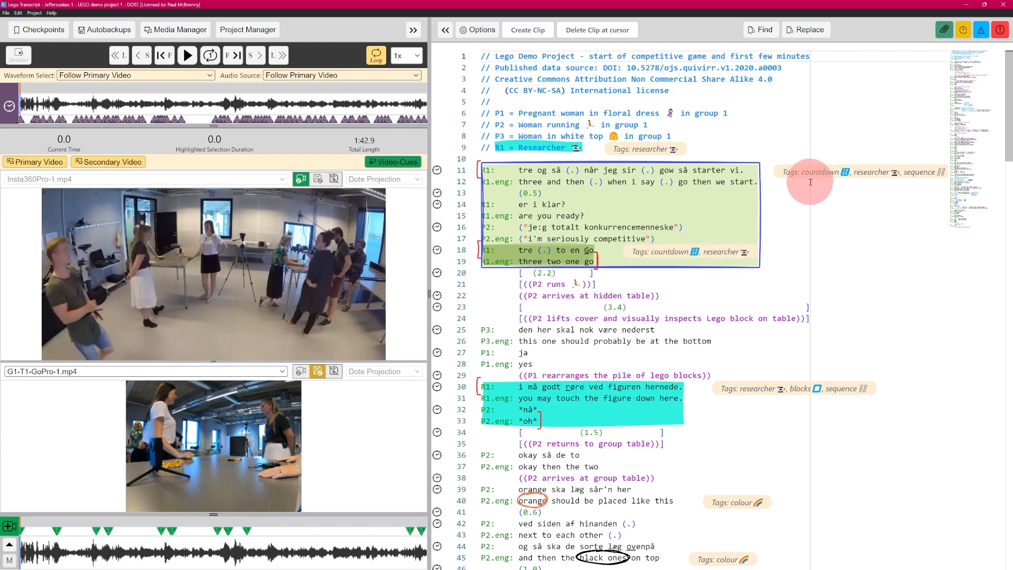
key("alt+Tab")
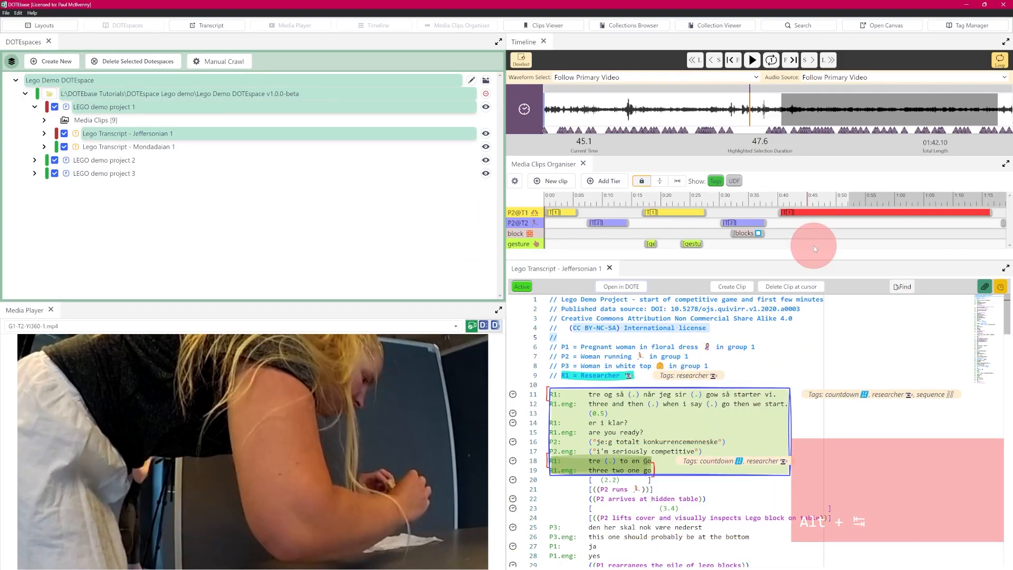
key("alt+Tab")
key("alt+Tab")
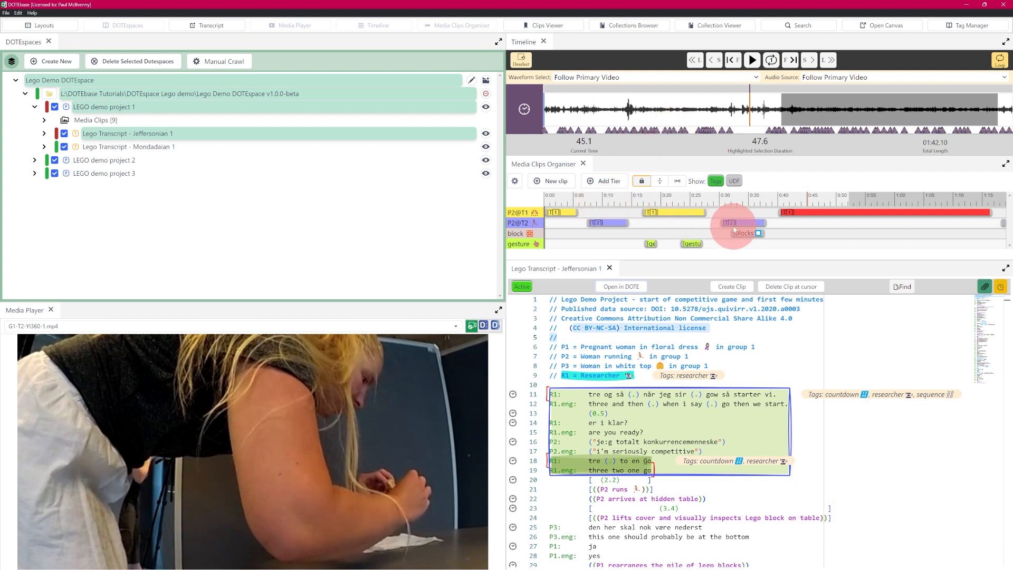
Step: Examine the tags and notes of the full countdown sequence clip and the "R1 = Researcher" clip in the transcript
mouse_move(692, 407)
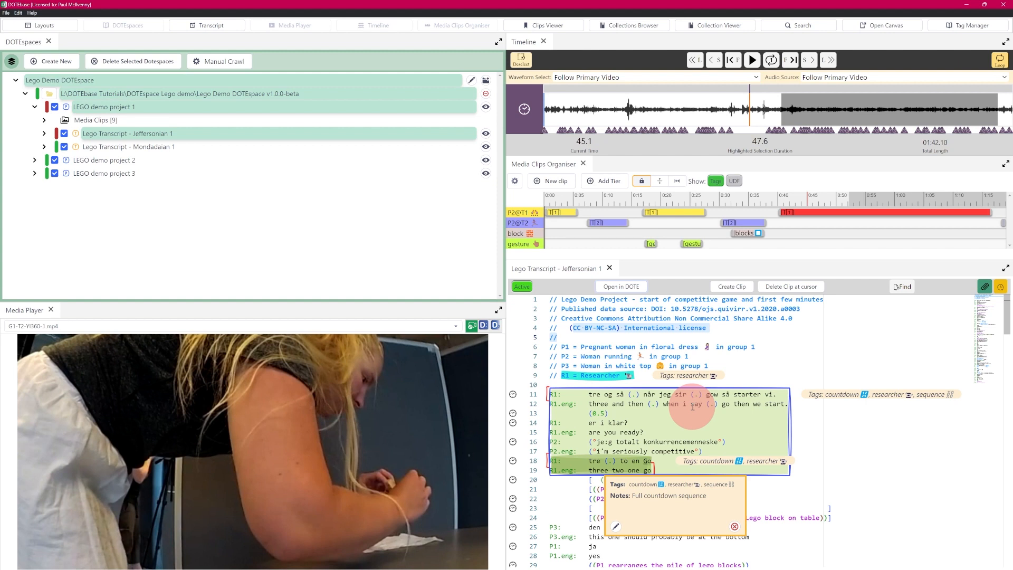
mouse_move(714, 385)
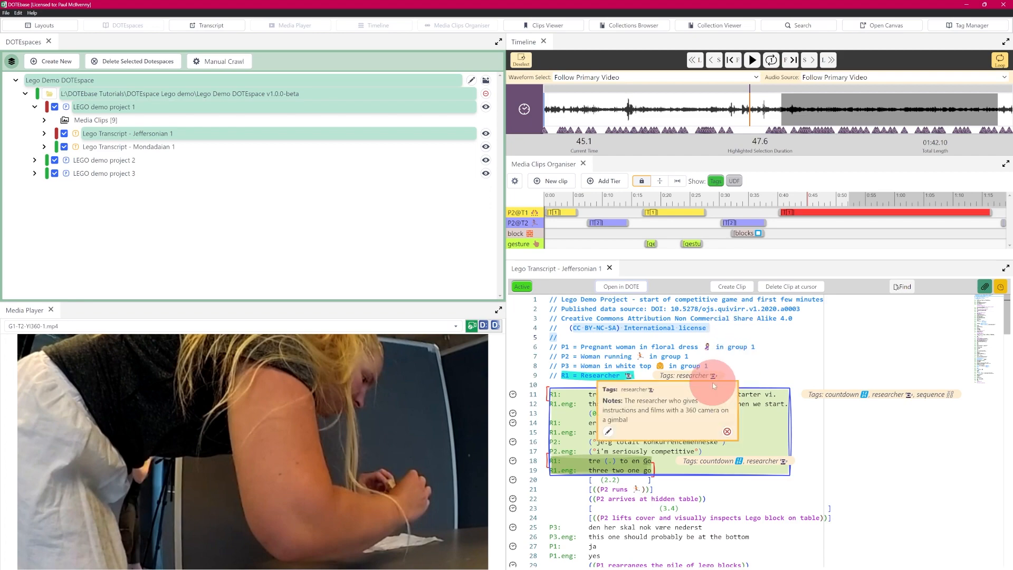